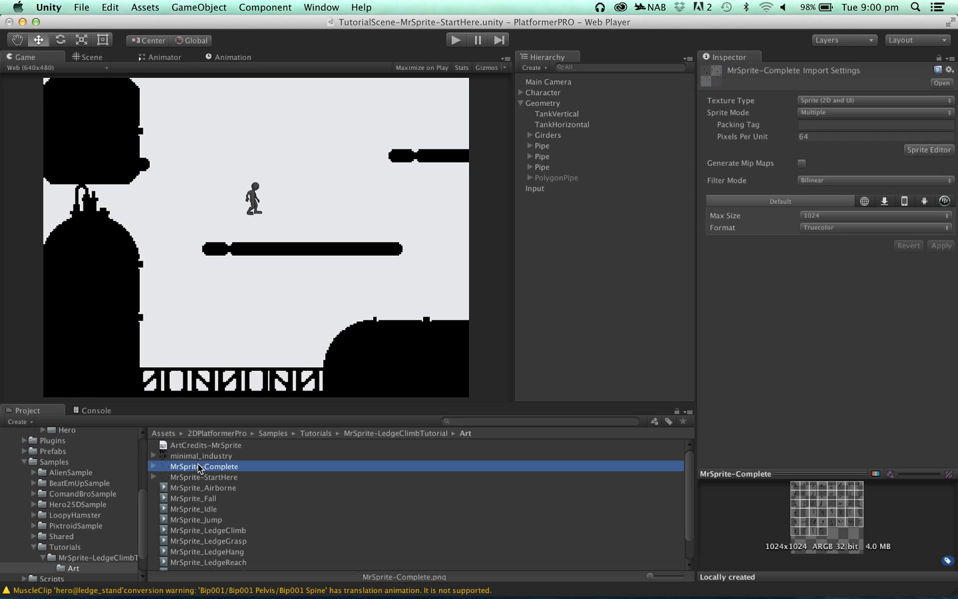
# - Examine the custom pivots of sprites MrSprite_17 to MrSprite_23 in the Sprite Editor for MrSprite-Complete
pyautogui.click(931, 153)
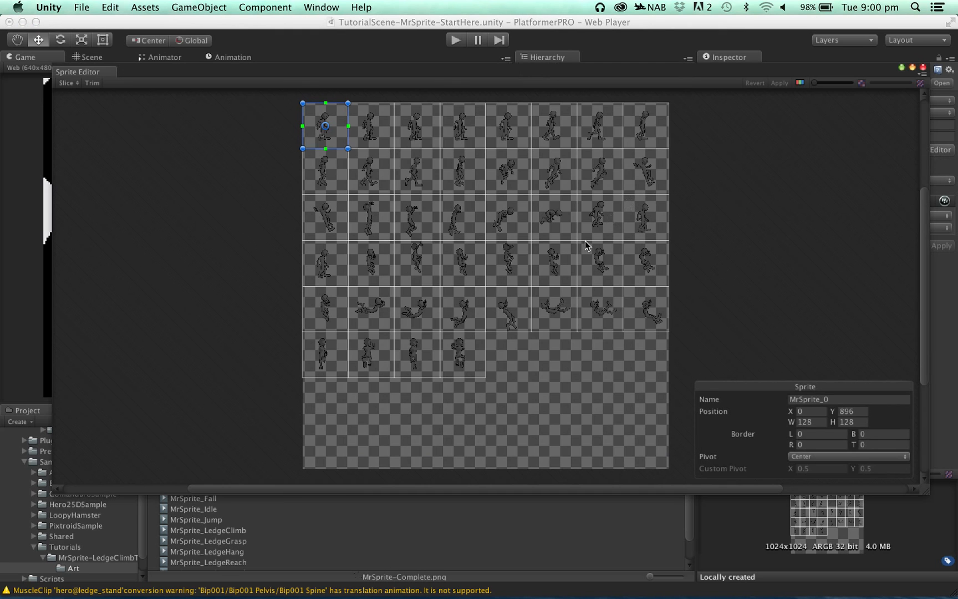
pyautogui.scroll(1, 485, 276)
pyautogui.scroll(1, 473, 282)
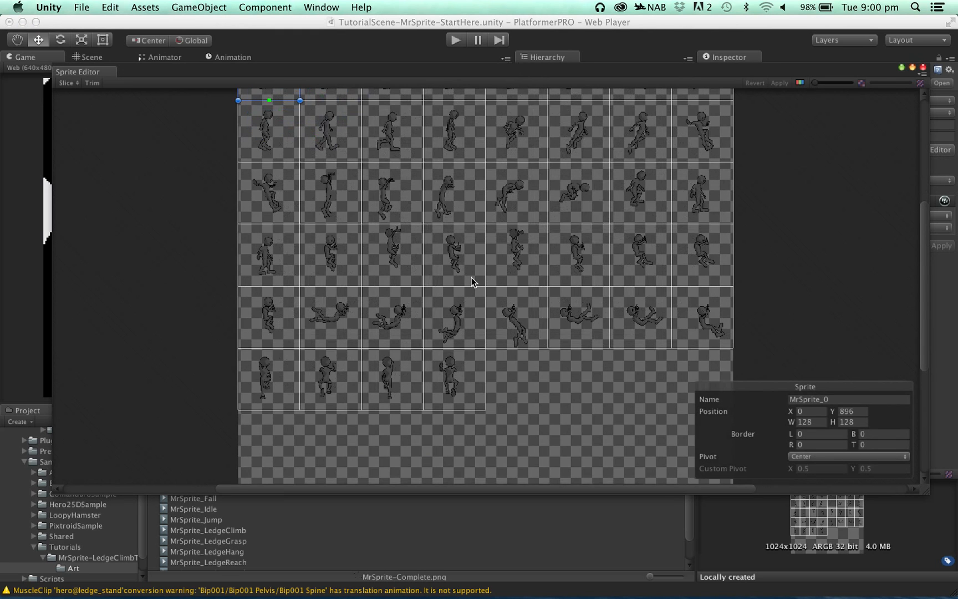
pyautogui.click(339, 193)
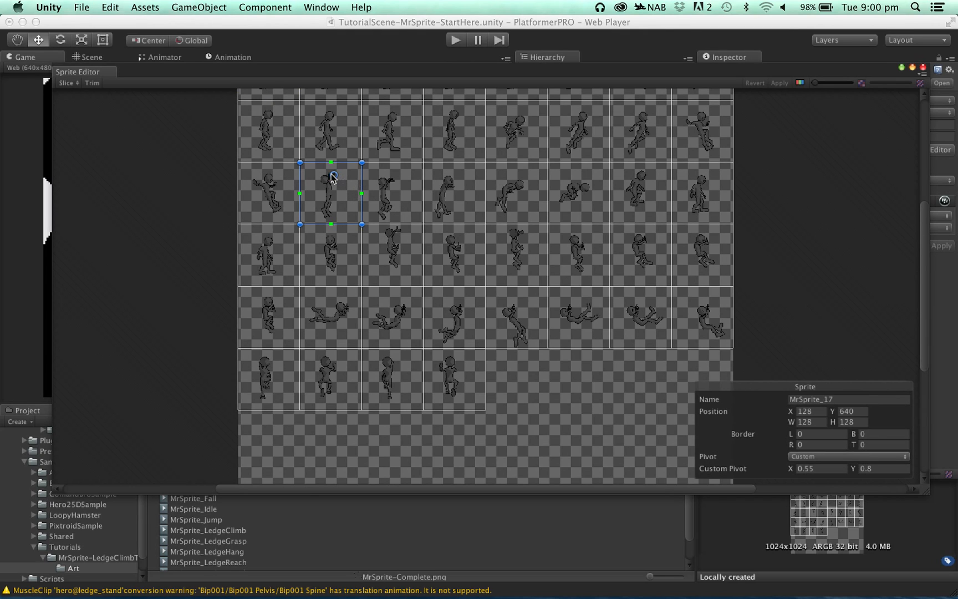
pyautogui.click(390, 196)
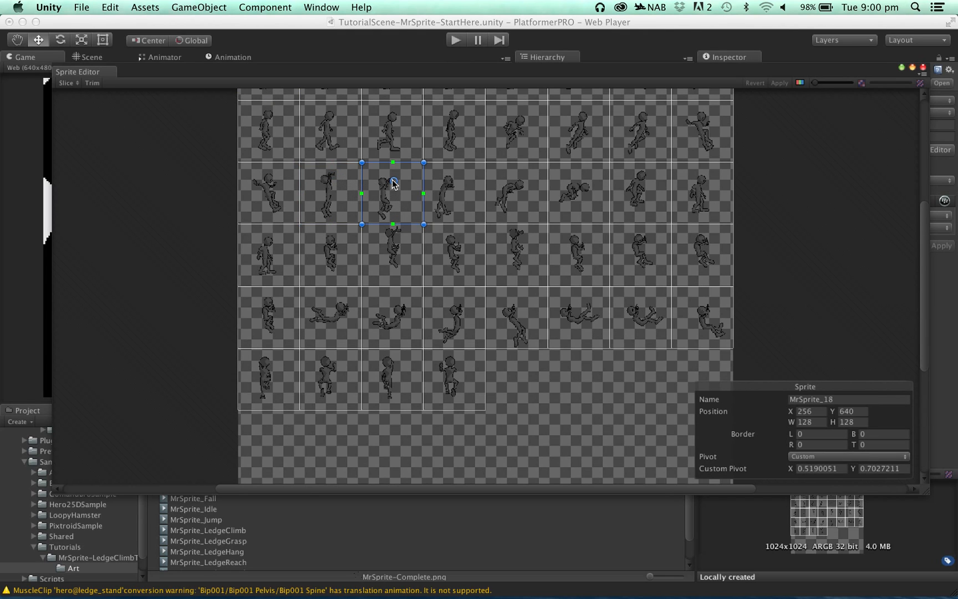
pyautogui.click(449, 193)
pyautogui.click(507, 194)
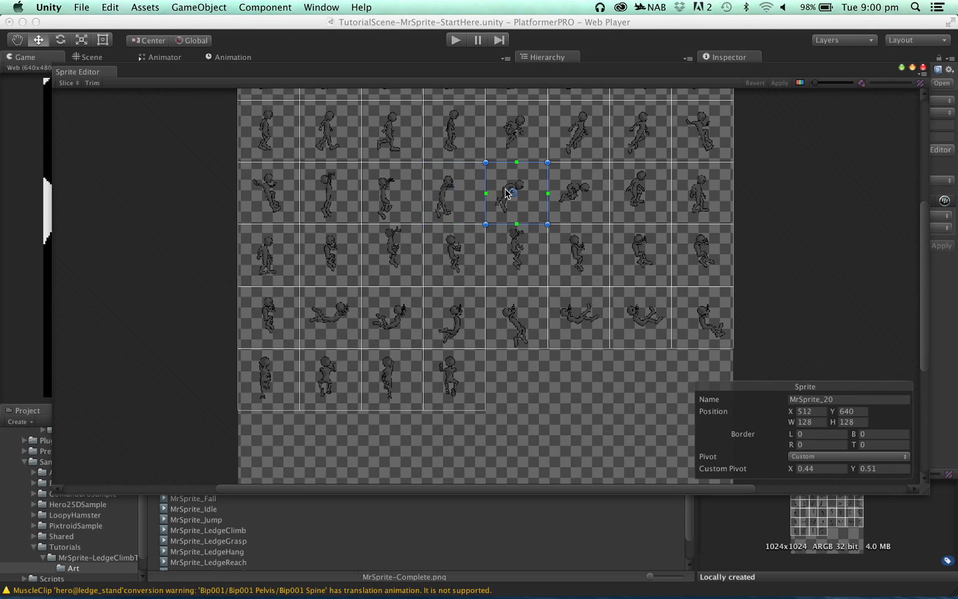
pyautogui.click(584, 199)
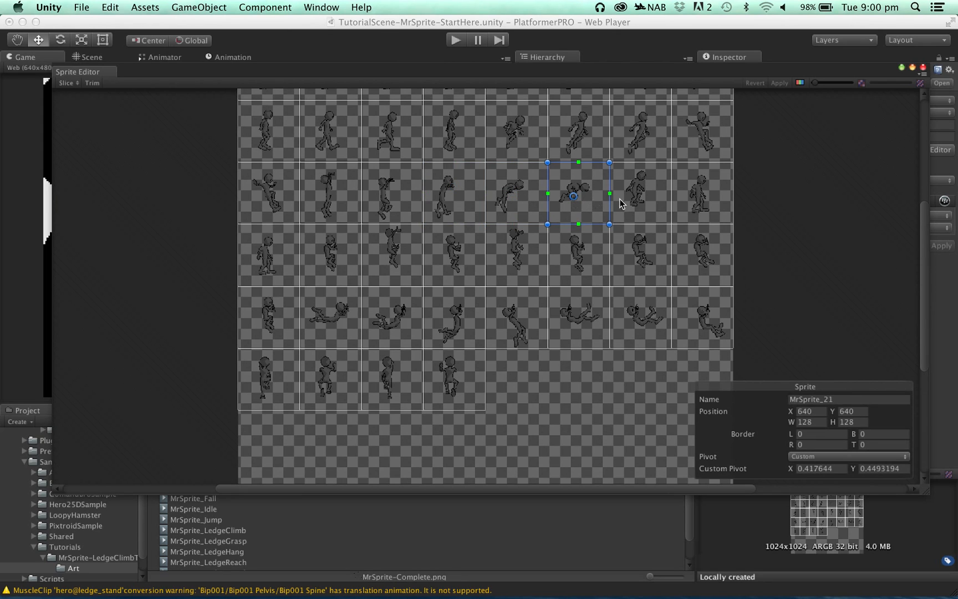
pyautogui.click(645, 204)
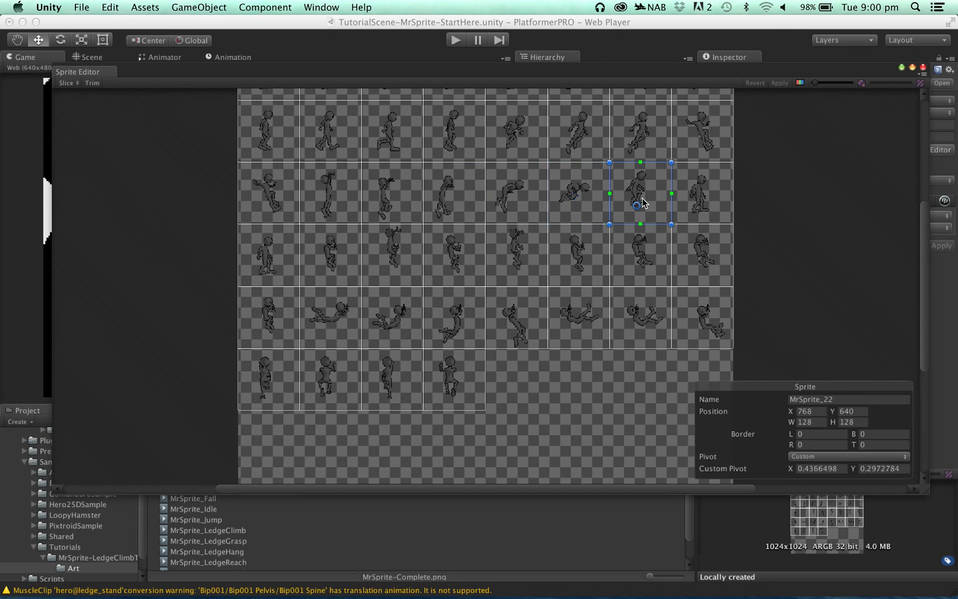
pyautogui.click(702, 210)
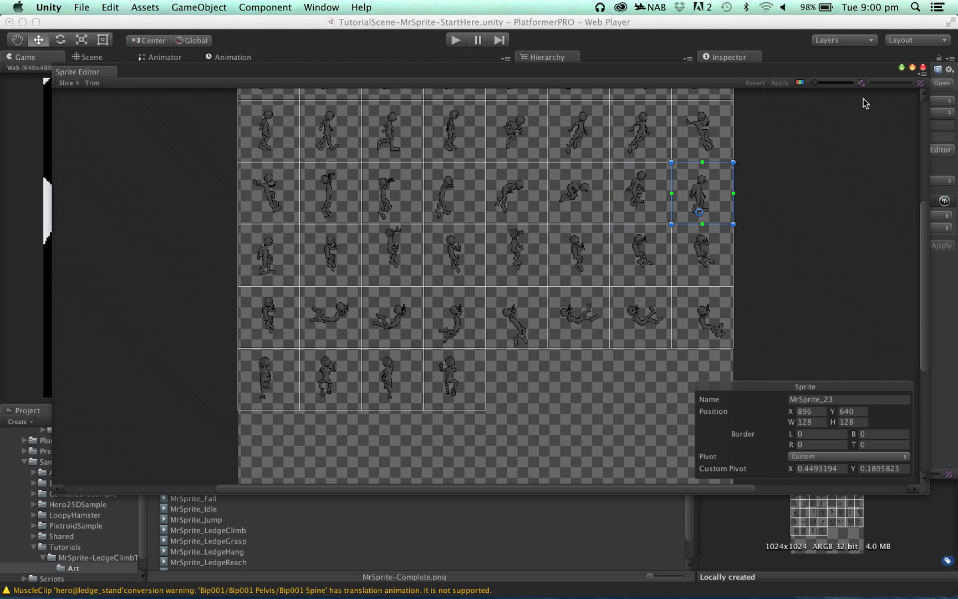
pyautogui.click(923, 68)
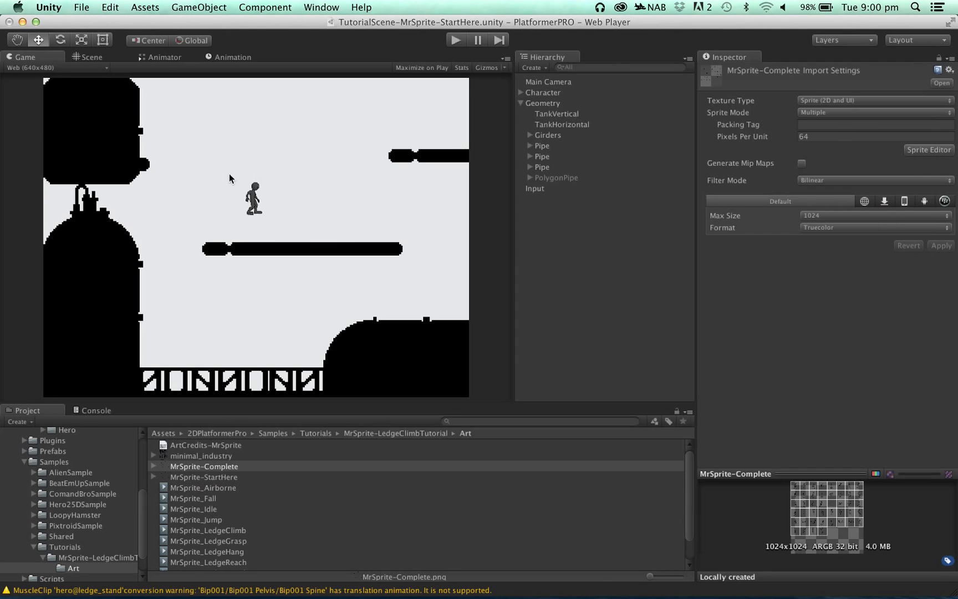
# - Add a Wall Movement component to the Character and set its movement type to Ledge Climb/Standard
pyautogui.click(543, 93)
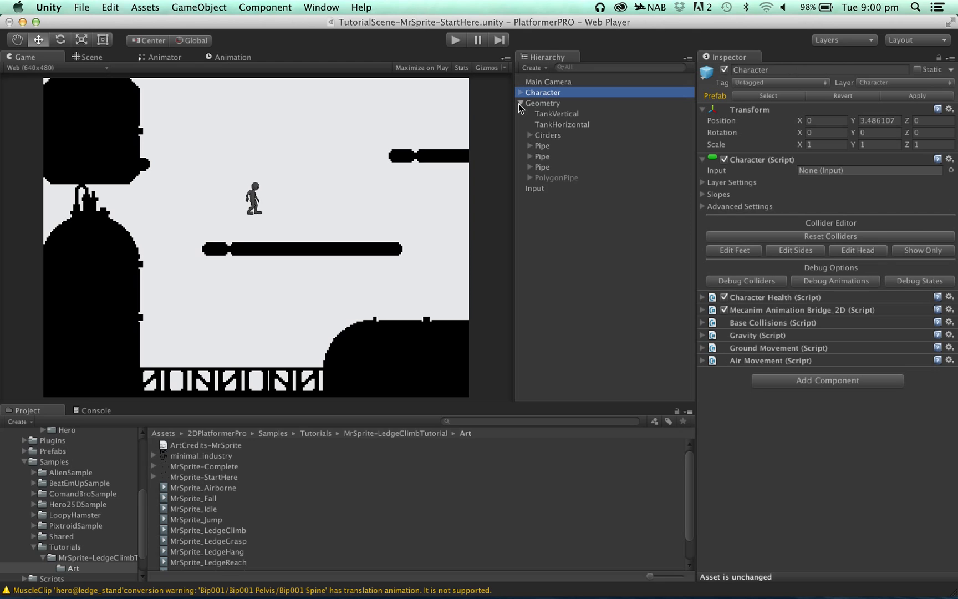
pyautogui.click(521, 104)
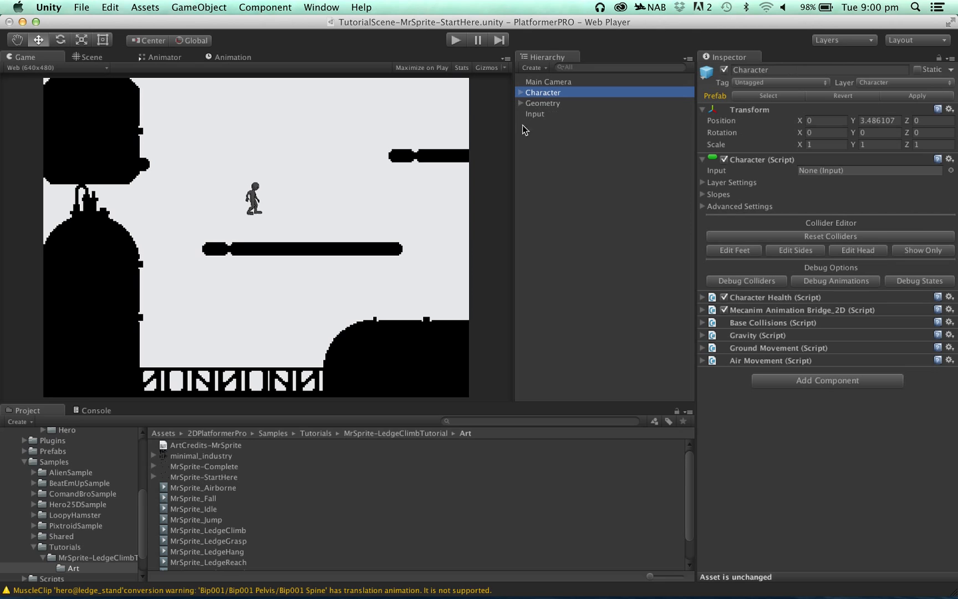
pyautogui.click(798, 380)
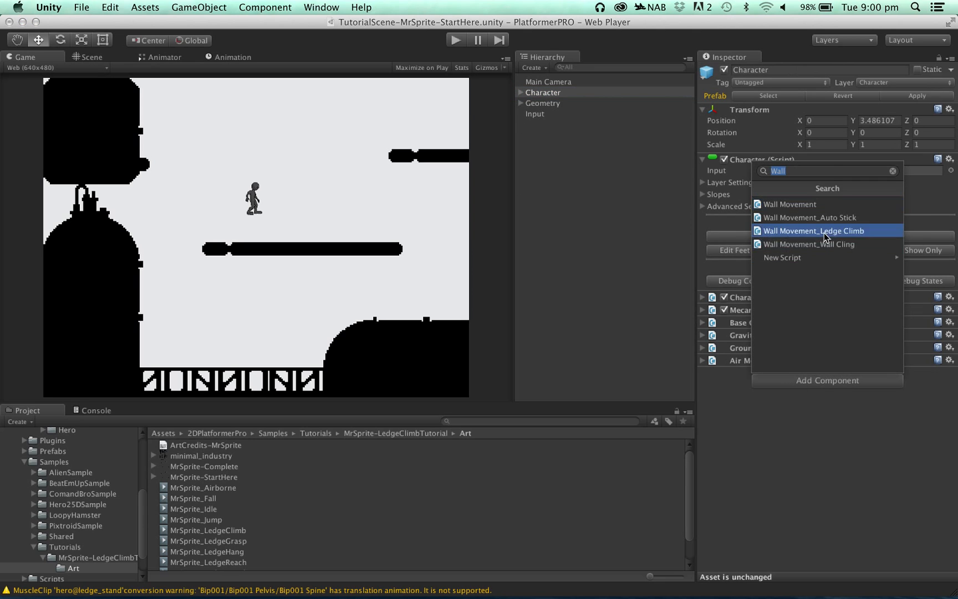
pyautogui.click(798, 204)
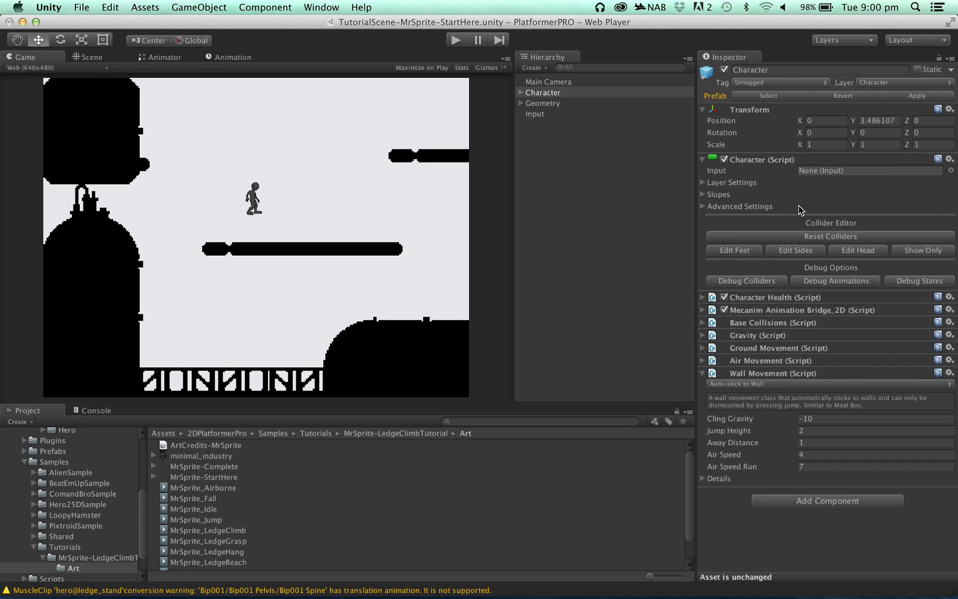
pyautogui.click(740, 387)
pyautogui.moveTo(738, 394)
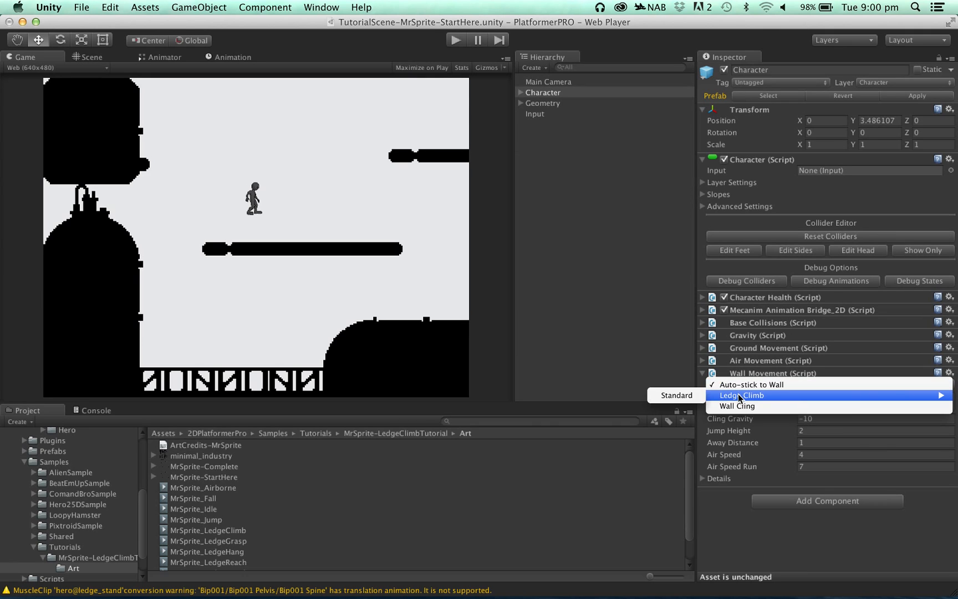
pyautogui.click(679, 396)
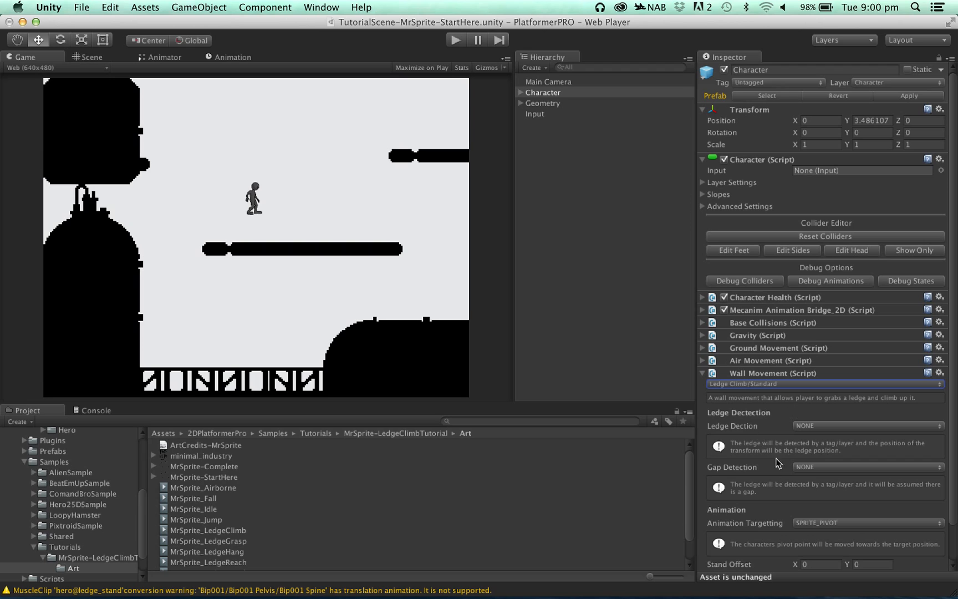
# - Try detecting walls by layer or tag in the Character's layer settings, and re-enable Use All Walls
pyautogui.click(703, 183)
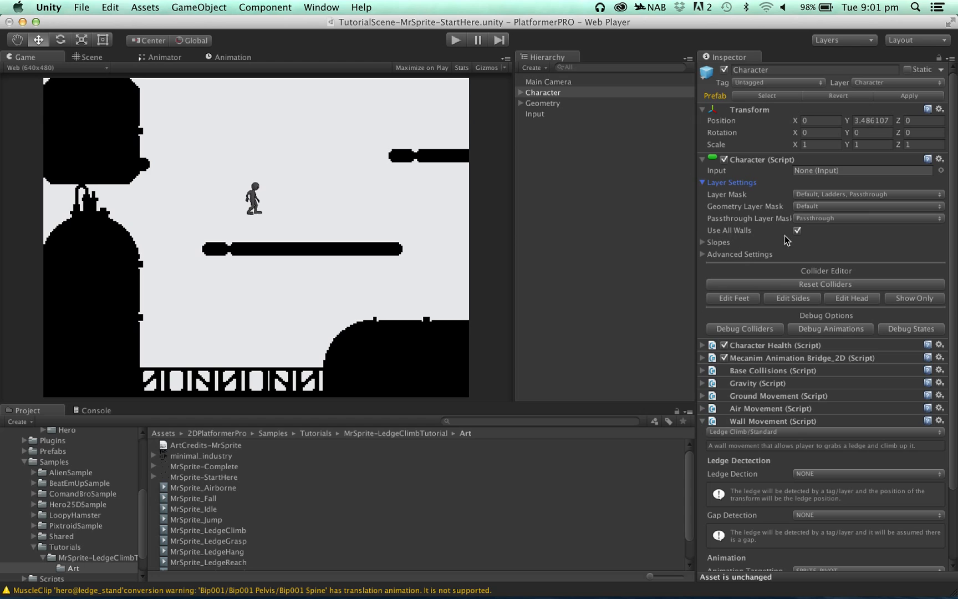
pyautogui.moveTo(737, 233)
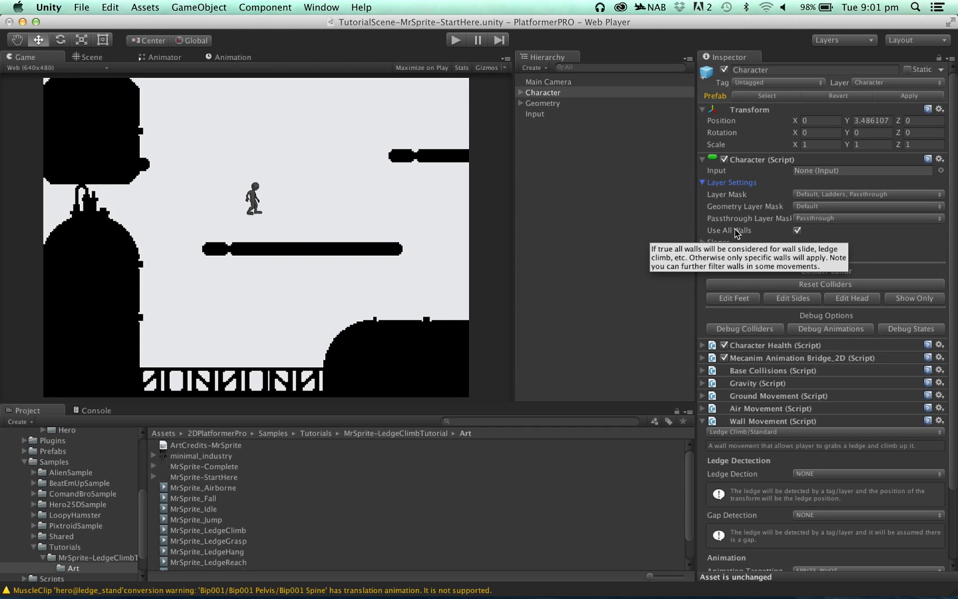
pyautogui.click(798, 232)
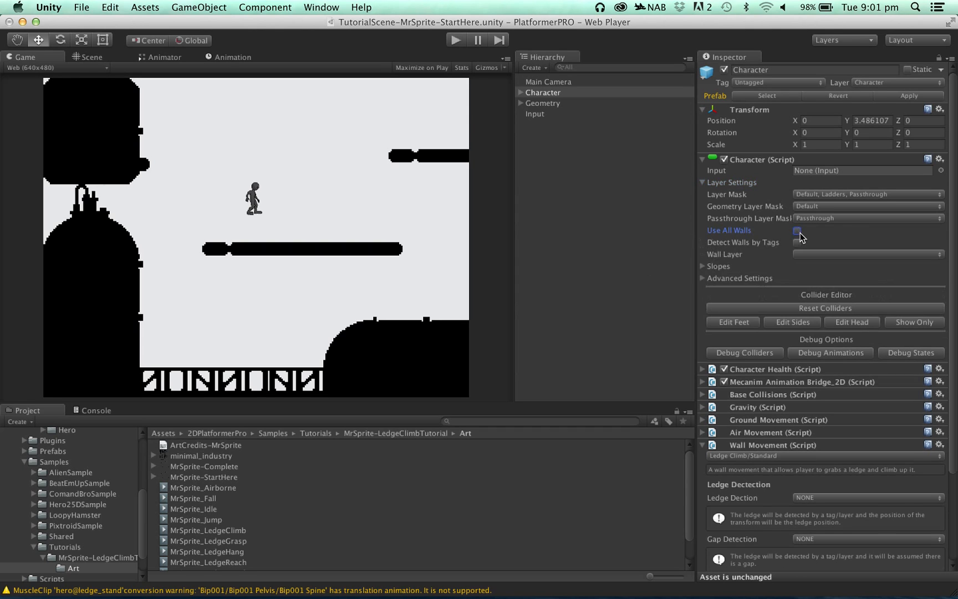
pyautogui.click(806, 256)
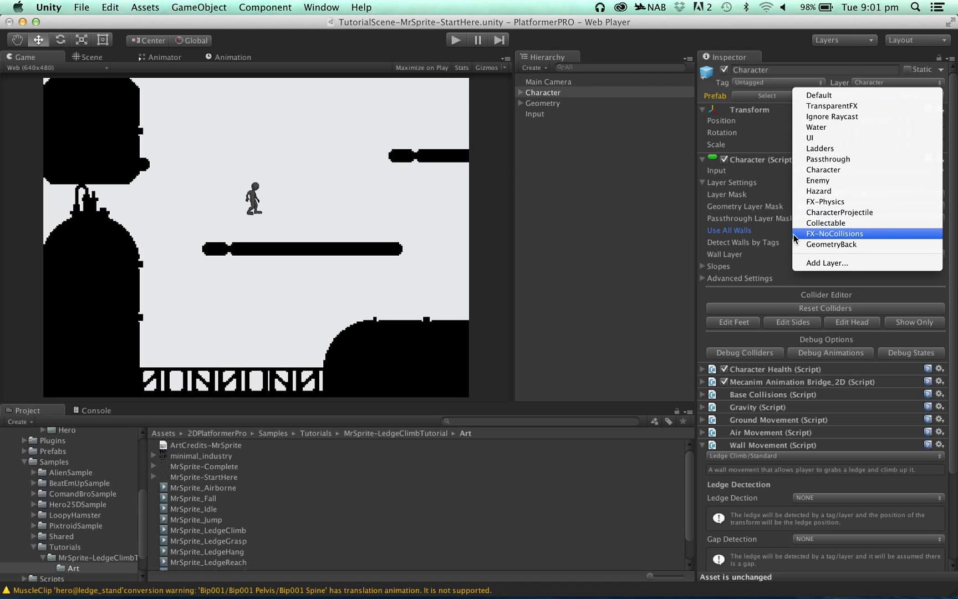
pyautogui.click(735, 241)
pyautogui.click(796, 241)
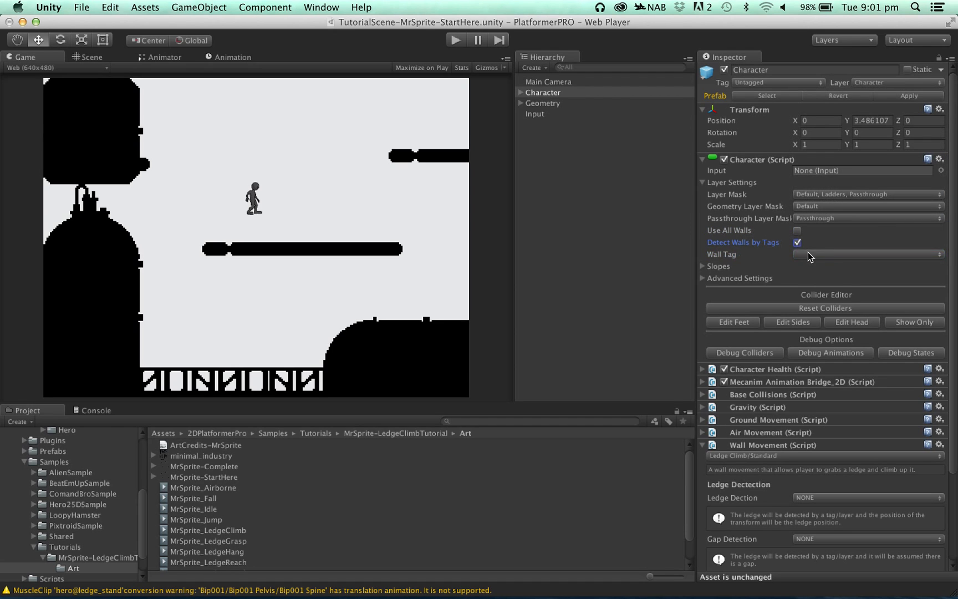
pyautogui.click(808, 252)
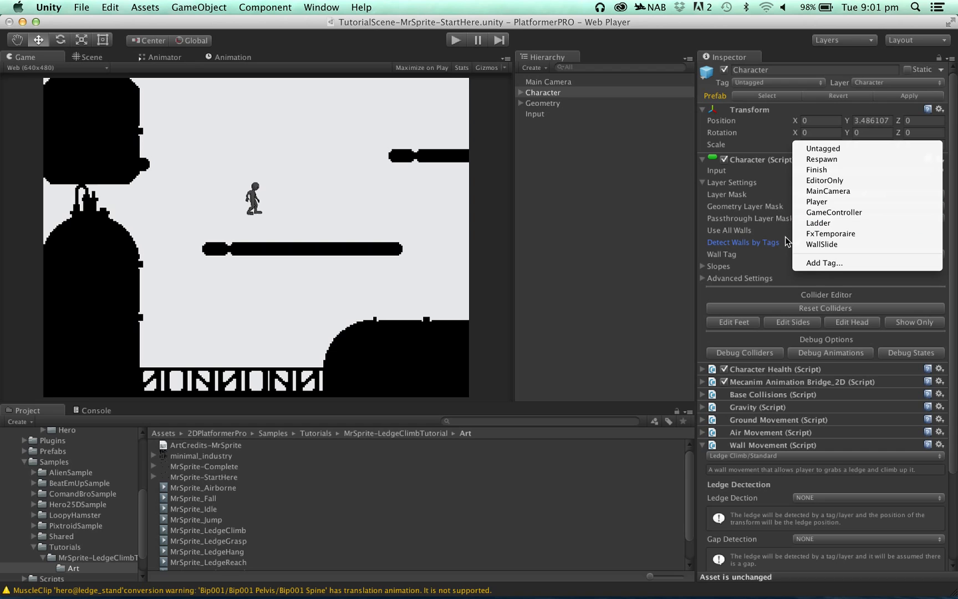
pyautogui.click(766, 247)
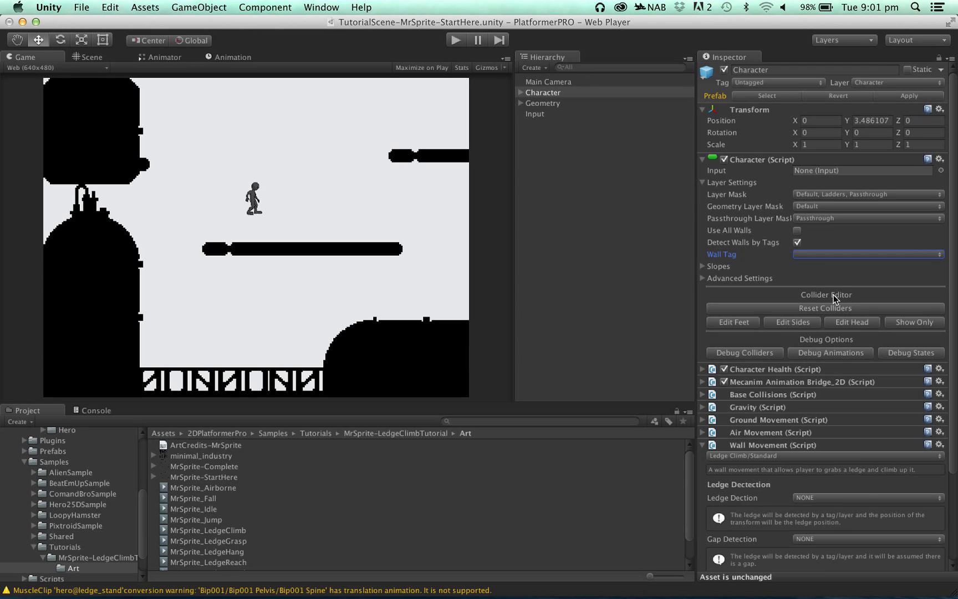
pyautogui.click(796, 231)
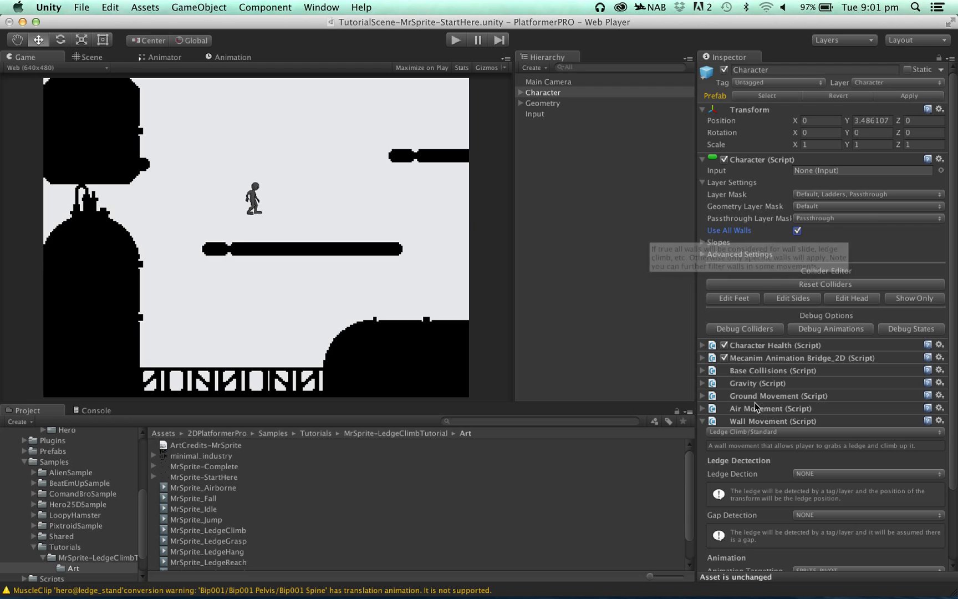
# - Try CIRCLE_CAST as the Wall Movement's ledge detection method and settle on BOX
pyautogui.scroll(-3, 751, 401)
pyautogui.scroll(-2, 751, 402)
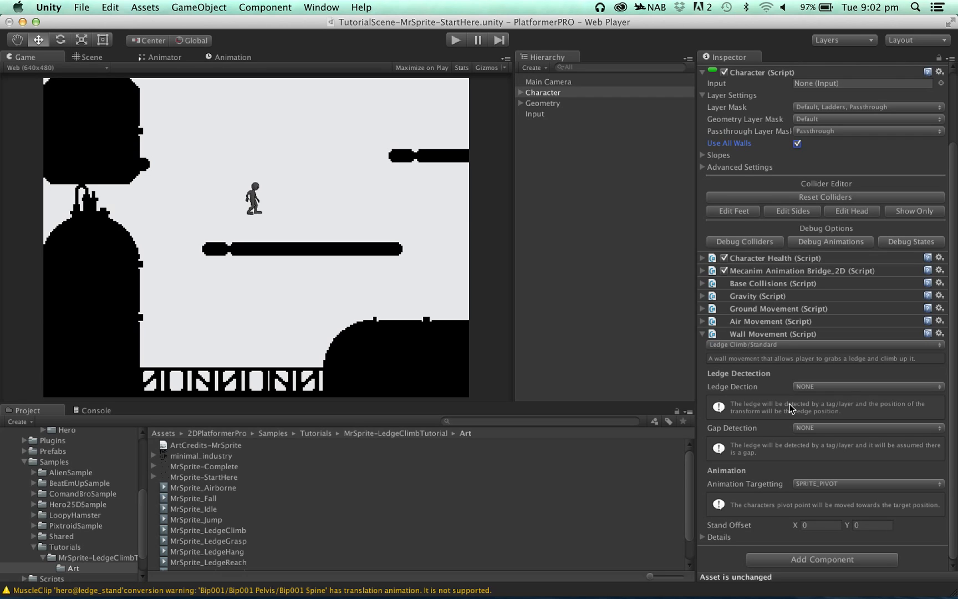
pyautogui.click(829, 387)
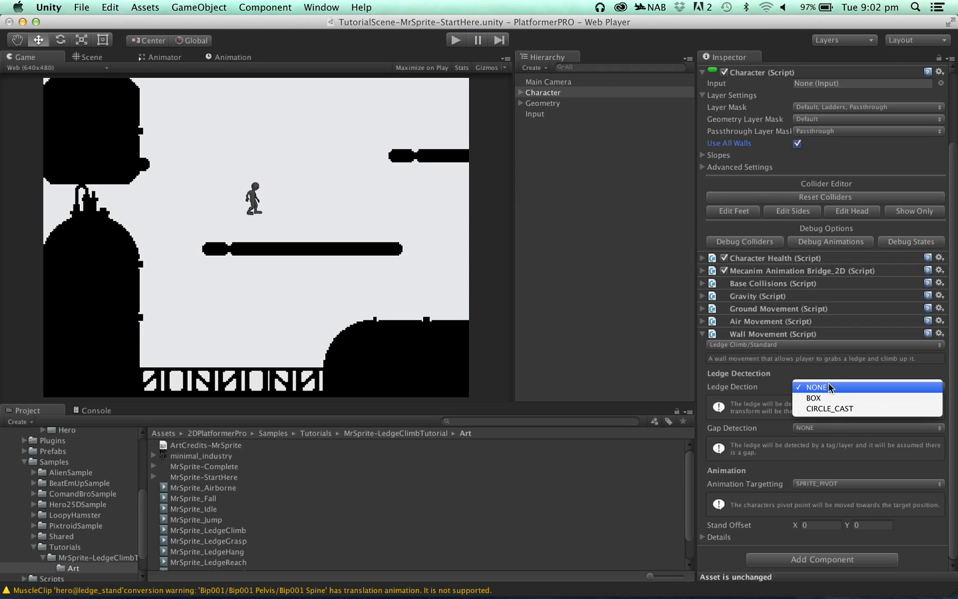
pyautogui.click(828, 397)
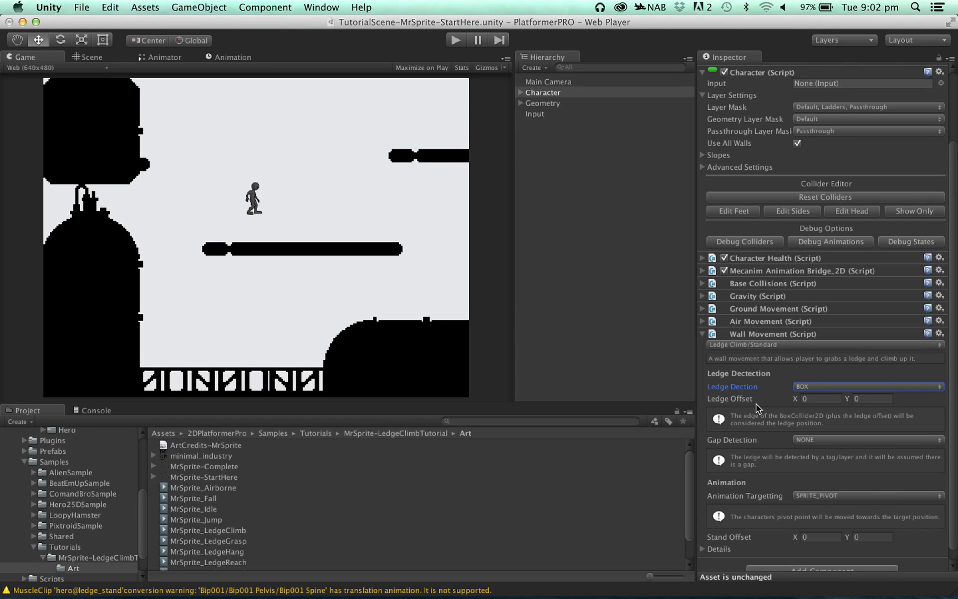
pyautogui.click(805, 387)
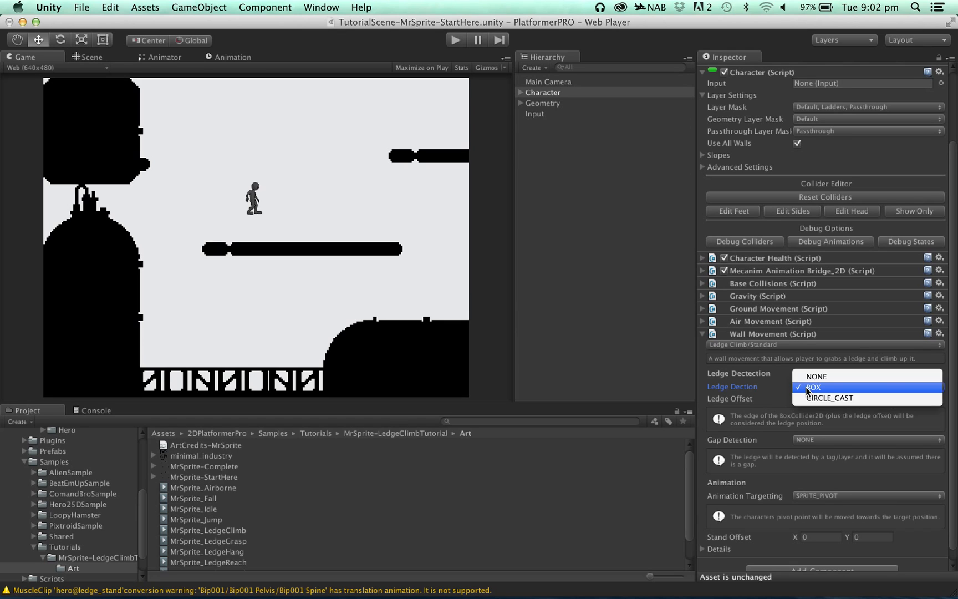
pyautogui.click(806, 398)
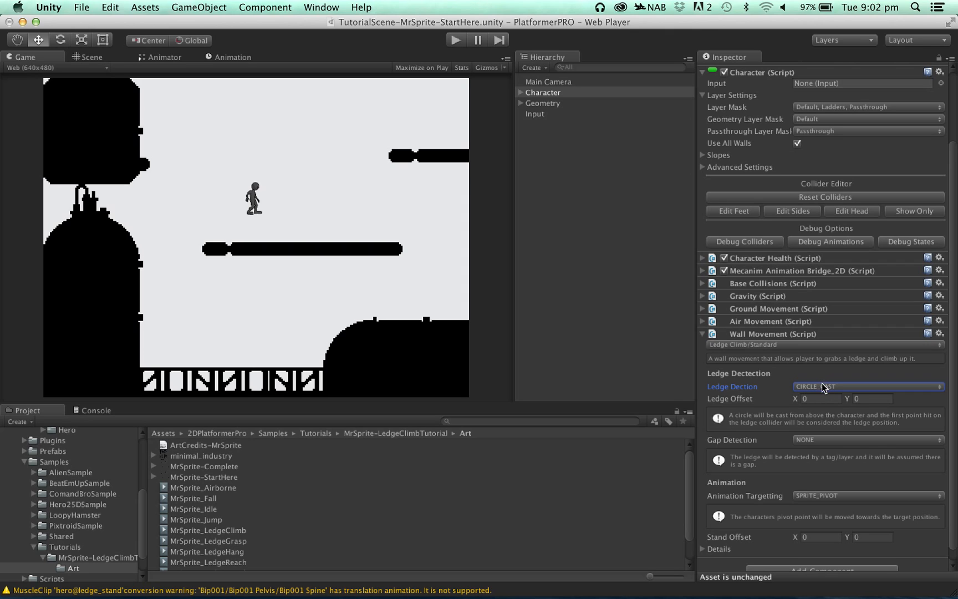
pyautogui.click(822, 383)
pyautogui.click(821, 379)
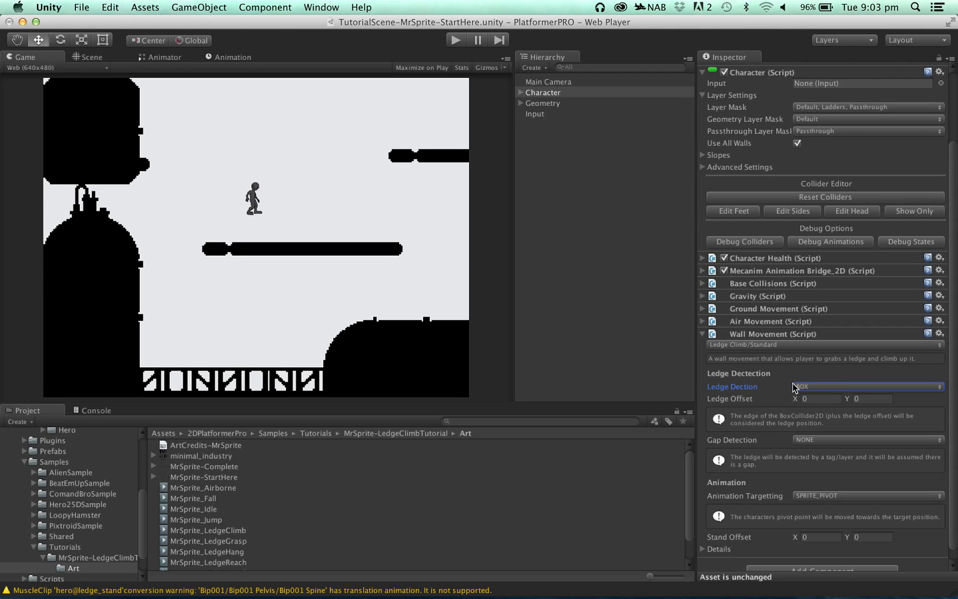
# - Set the Wall Movement's Stand Offset to X -0.1 and Y 0.55
pyautogui.moveTo(757, 381)
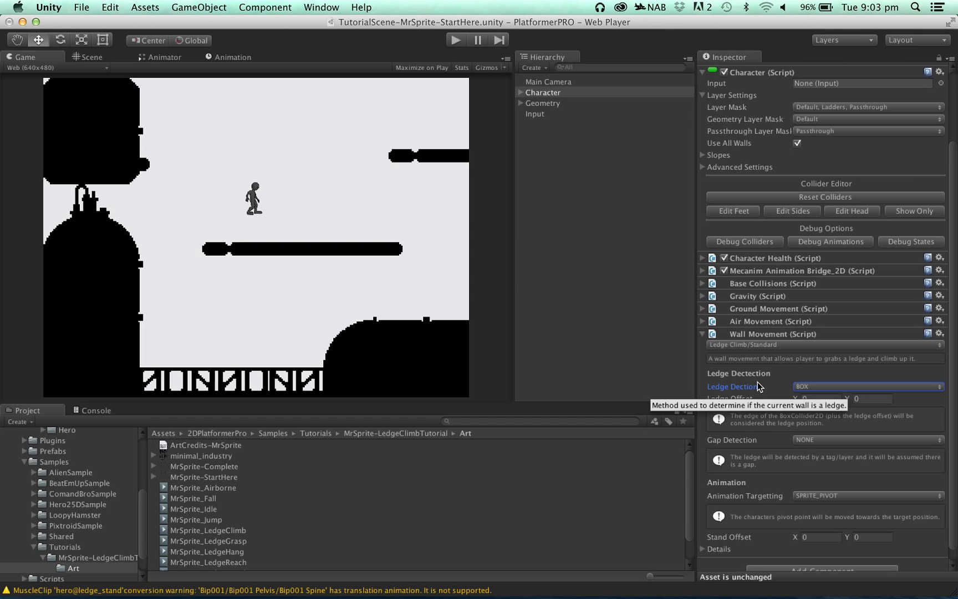
pyautogui.scroll(-1, 758, 382)
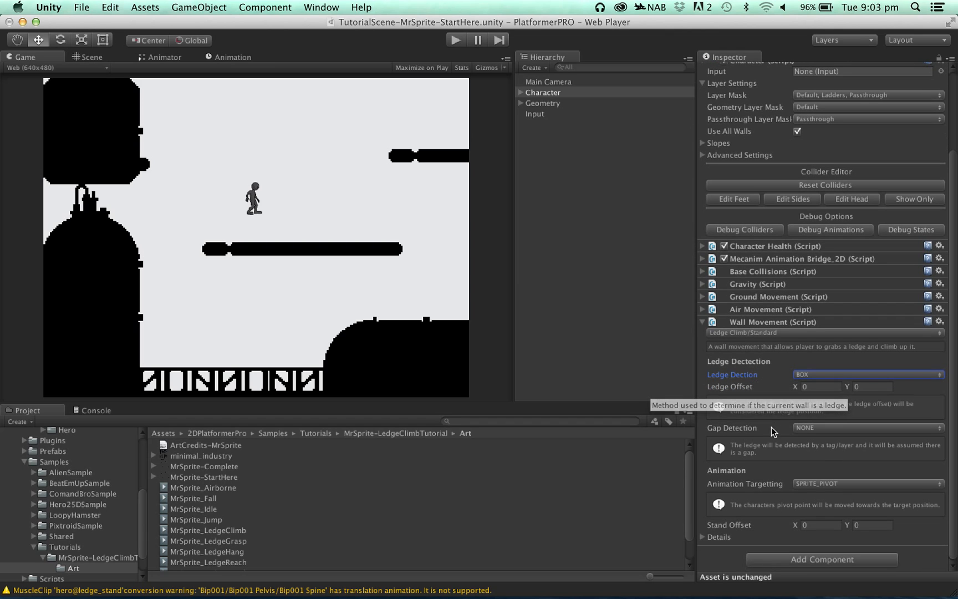
pyautogui.moveTo(770, 456)
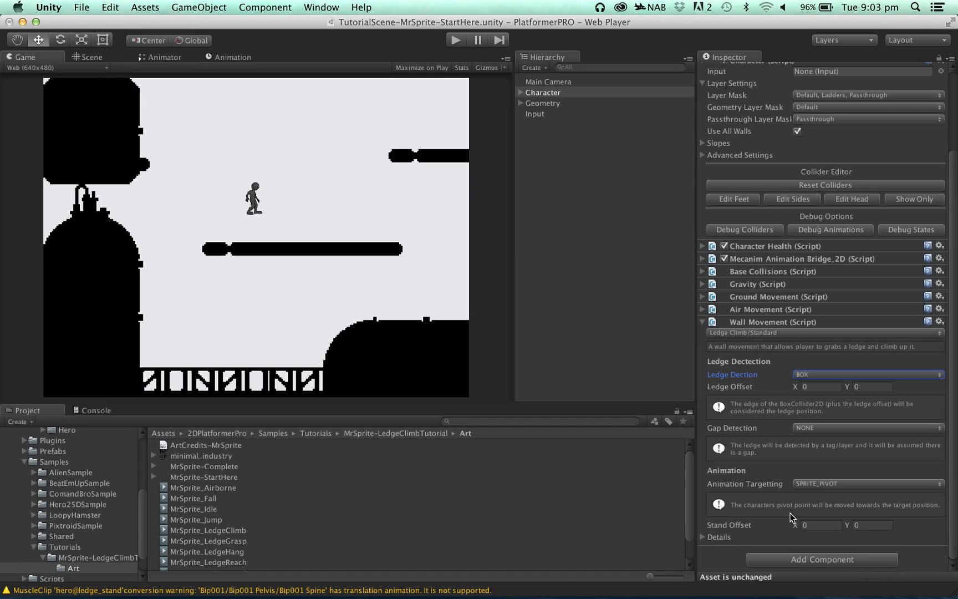
pyautogui.moveTo(741, 531)
pyautogui.click(812, 525)
pyautogui.write('-0.6')
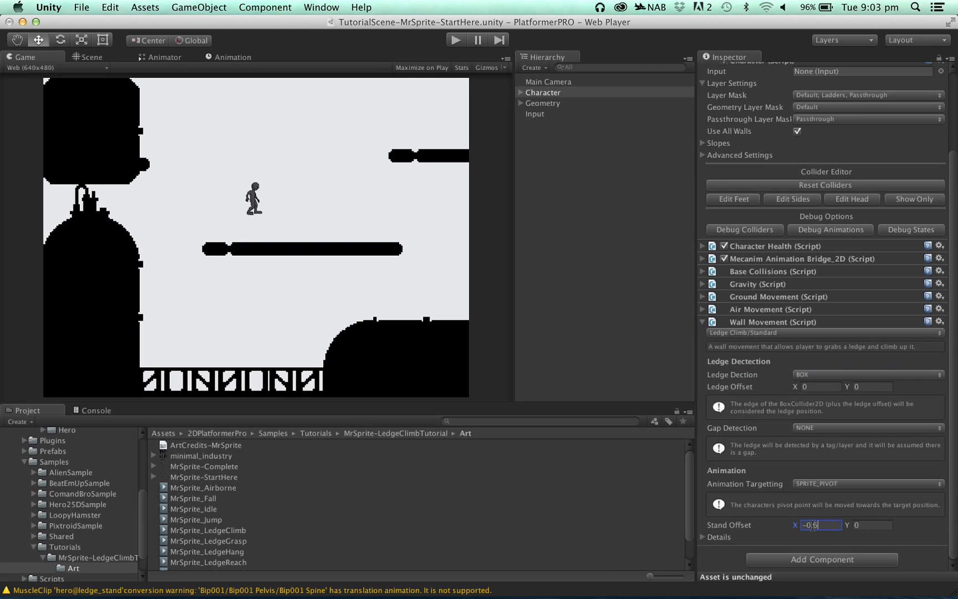
pyautogui.press('BackSpace')
pyautogui.write('1')
pyautogui.press('Tab')
pyautogui.write('0.6')
pyautogui.press('BackSpace')
pyautogui.write('55')
# - Apply the default Grasp Leeway in the Wall Movement's details
pyautogui.click(705, 538)
pyautogui.scroll(-2, 771, 511)
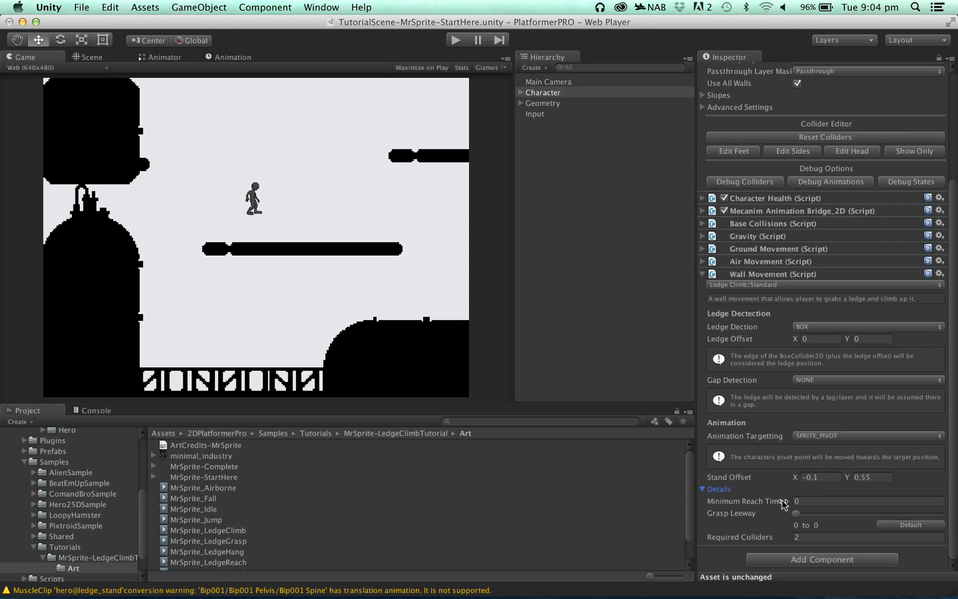
pyautogui.moveTo(762, 500)
pyautogui.click(898, 527)
# - Examine the first Pipe's Box Collider 2D outline in the scene geometry
pyautogui.click(521, 103)
pyautogui.click(542, 146)
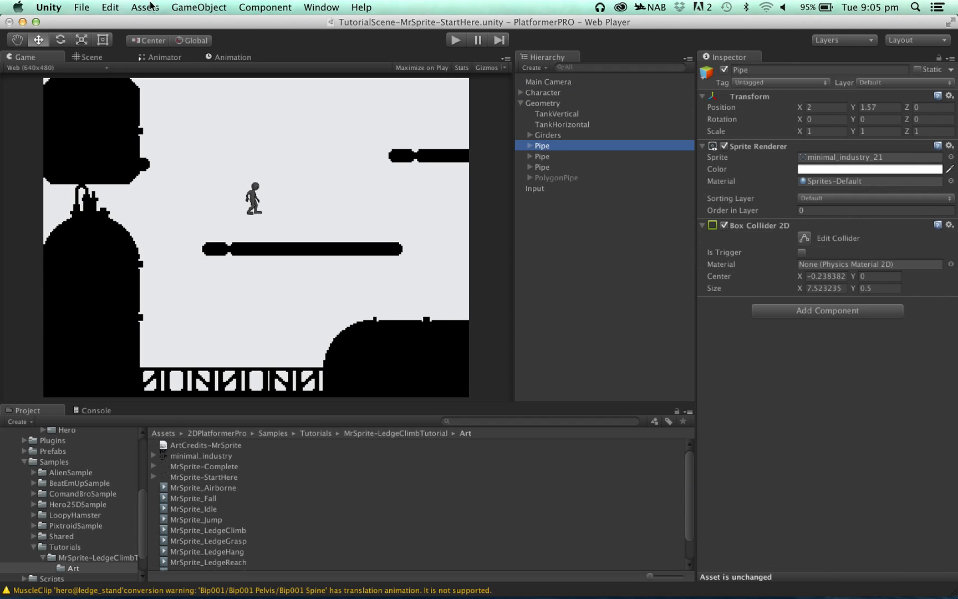
pyautogui.click(90, 57)
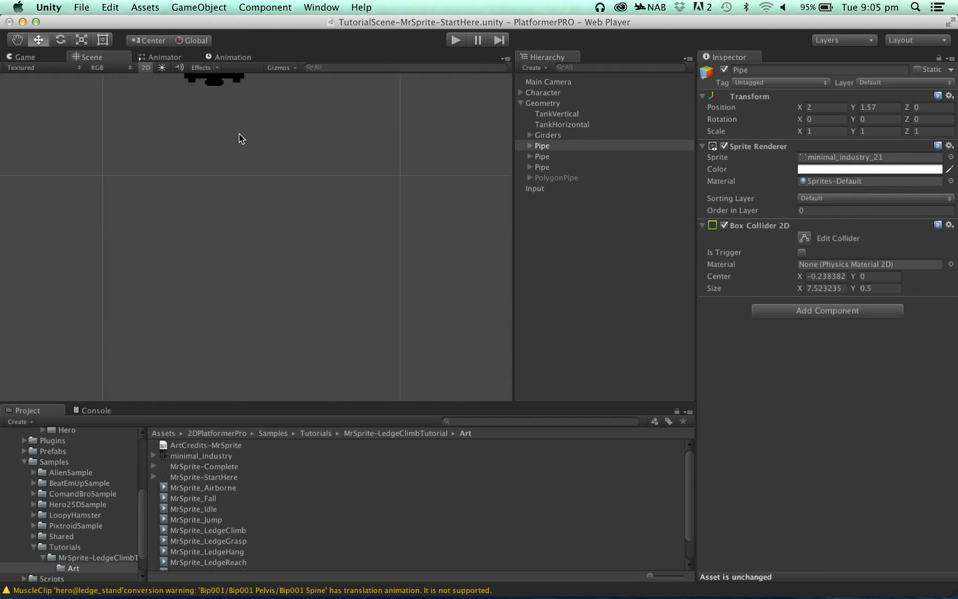
pyautogui.moveTo(333, 191); pyautogui.dragTo(358, 248, button='middle')
pyautogui.scroll(10, 355, 243)
pyautogui.moveTo(391, 214); pyautogui.dragTo(388, 210, button='middle')
pyautogui.keyDown('alt'); pyautogui.moveTo(387, 210); pyautogui.dragTo(284, 253); pyautogui.keyUp('alt')
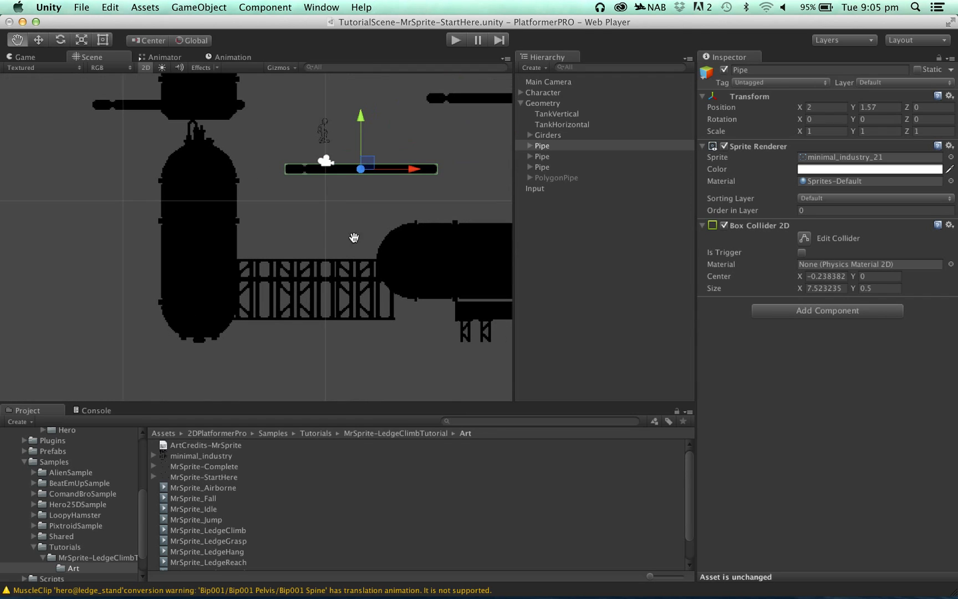
pyautogui.keyDown('alt'); pyautogui.moveTo(423, 208); pyautogui.dragTo(361, 235); pyautogui.keyUp('alt')
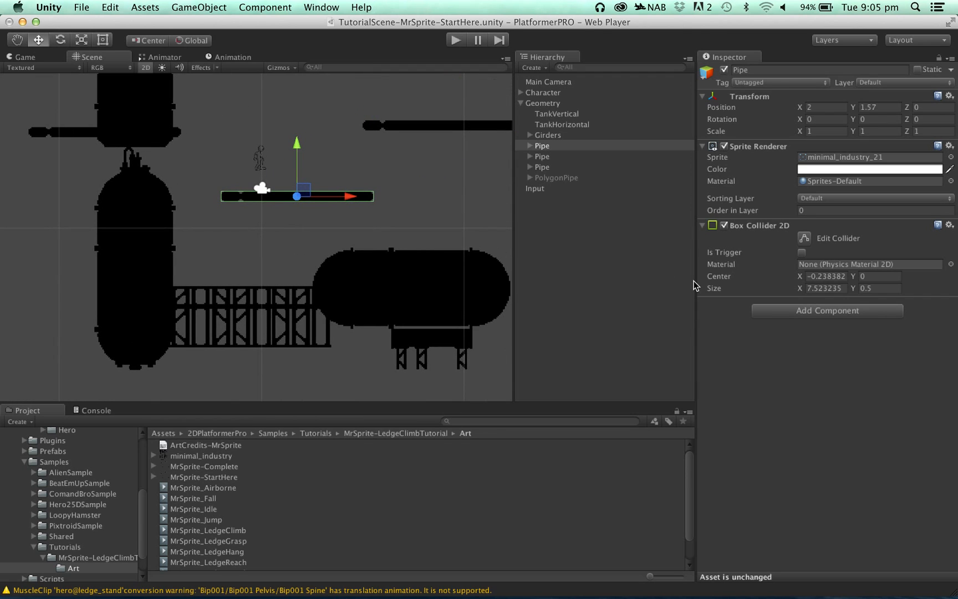
# - Set Required Colliders to 1 in the details of the Character's Wall Movement
pyautogui.click(553, 93)
pyautogui.scroll(-3, 751, 532)
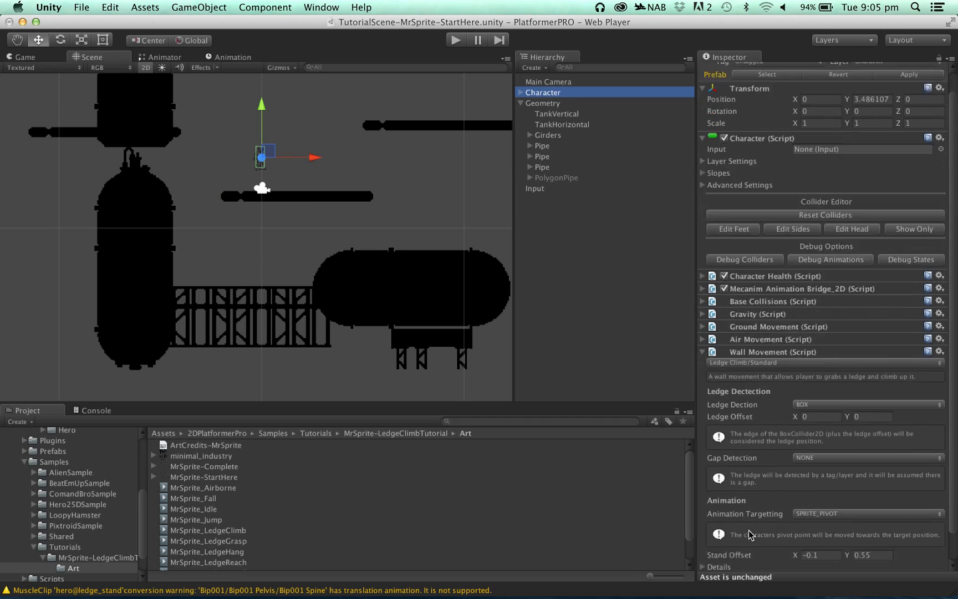
pyautogui.click(704, 537)
pyautogui.scroll(-3, 733, 526)
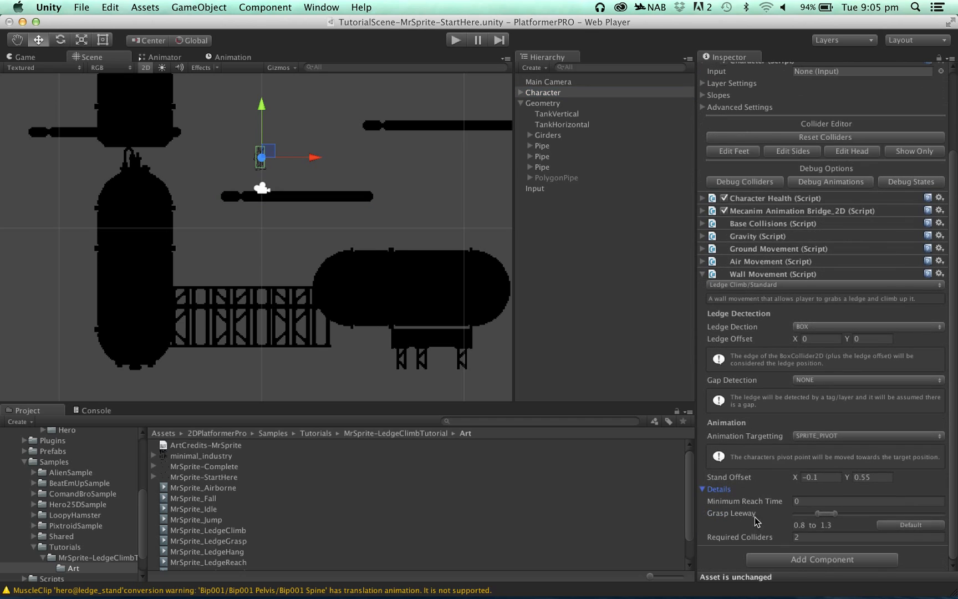
pyautogui.click(800, 537)
pyautogui.write('1')
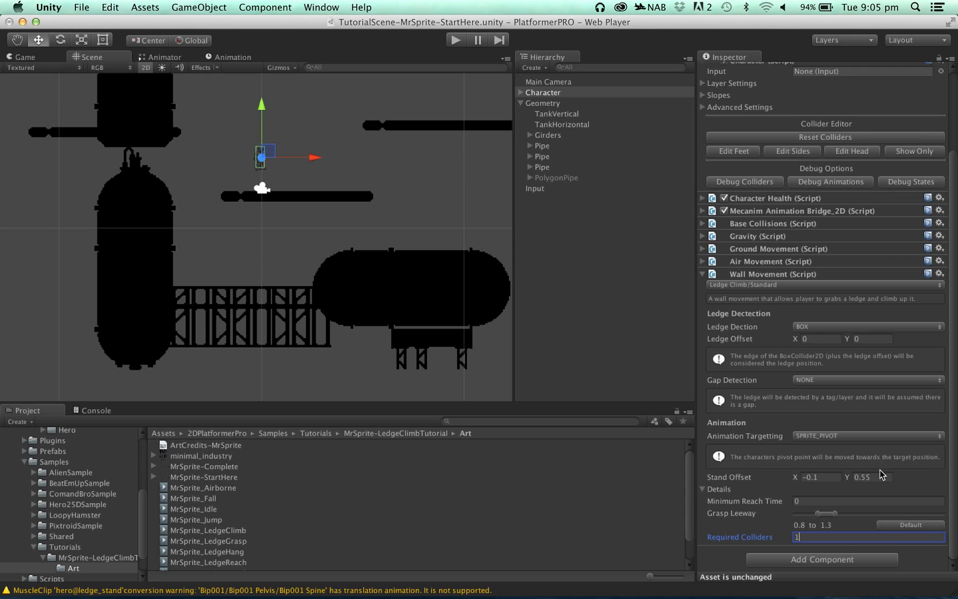
# - Play-test a running jump onto the upper-right pipe's ledge to check the hanging pose, and stop the game
pyautogui.click(454, 40)
pyautogui.press('Right')
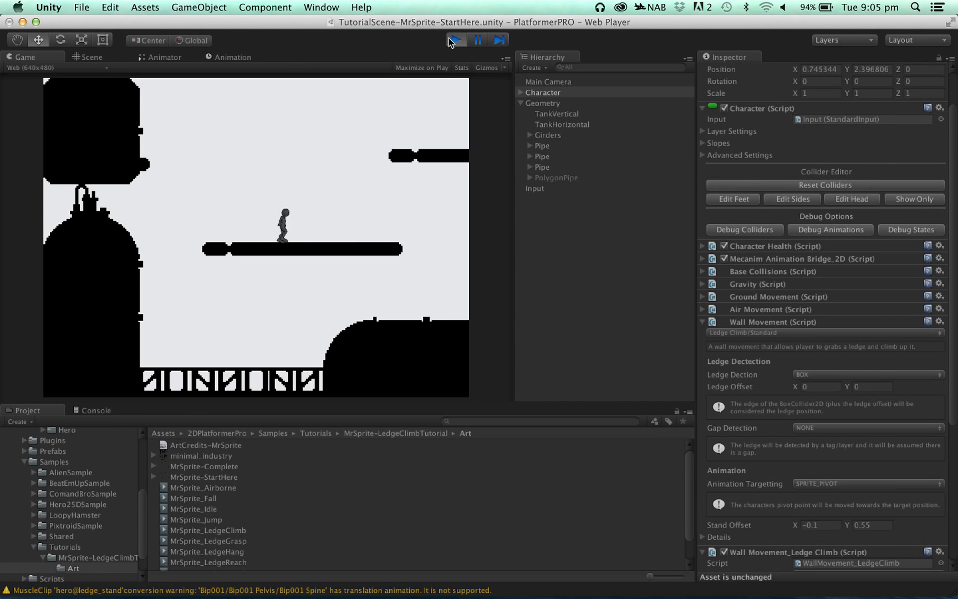
pyautogui.press('space')
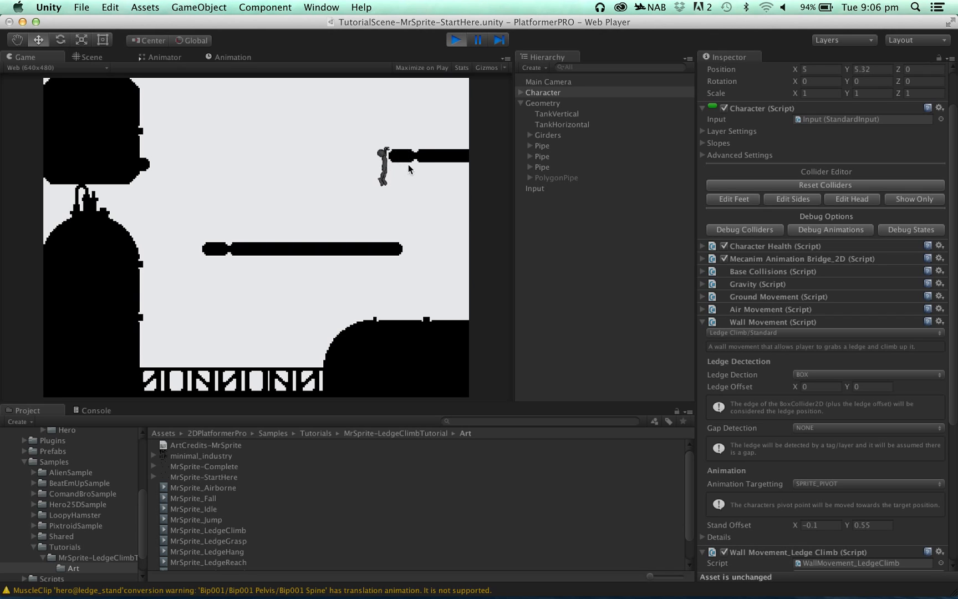
pyautogui.click(456, 40)
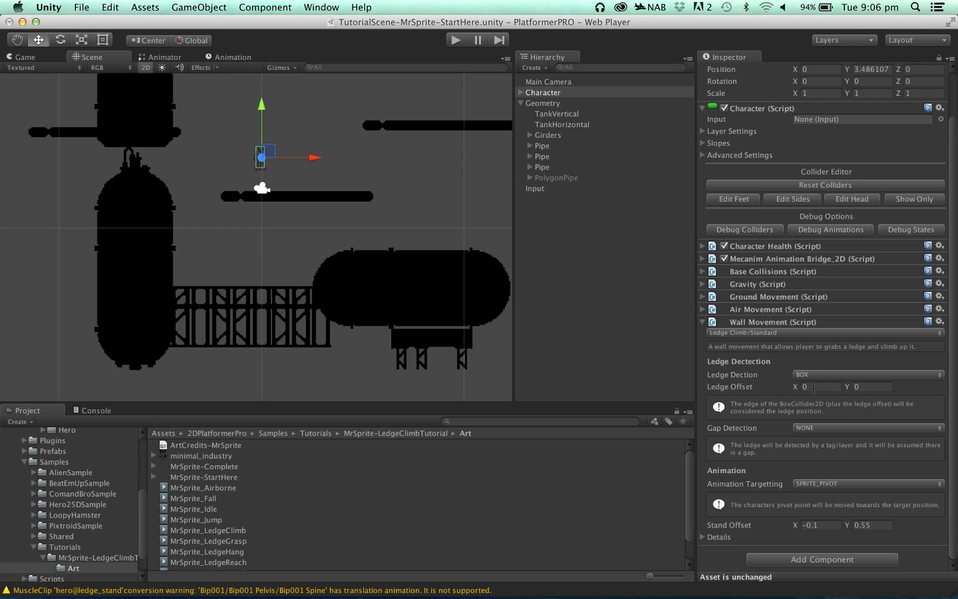
# - Set the Wall Movement's Ledge Offset to X -0.05 and Y -0.05
pyautogui.click(864, 387)
pyautogui.write('-0.05')
pyautogui.click(812, 386)
pyautogui.write('-0.05')
# - Play-test the new ledge offset by grabbing and climbing the upper-right pipe twice, dropping back down each time
pyautogui.click(463, 42)
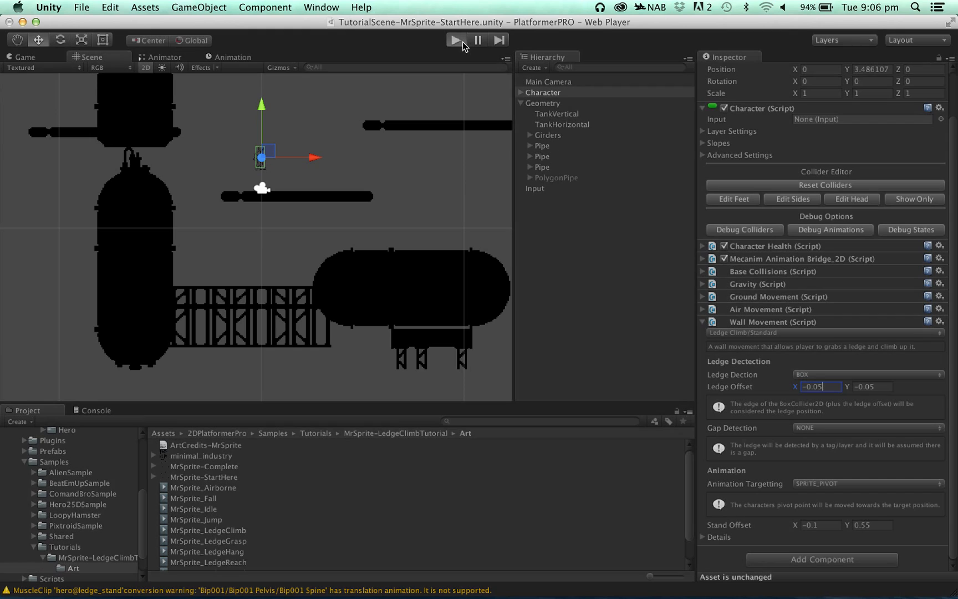
pyautogui.press('Right')
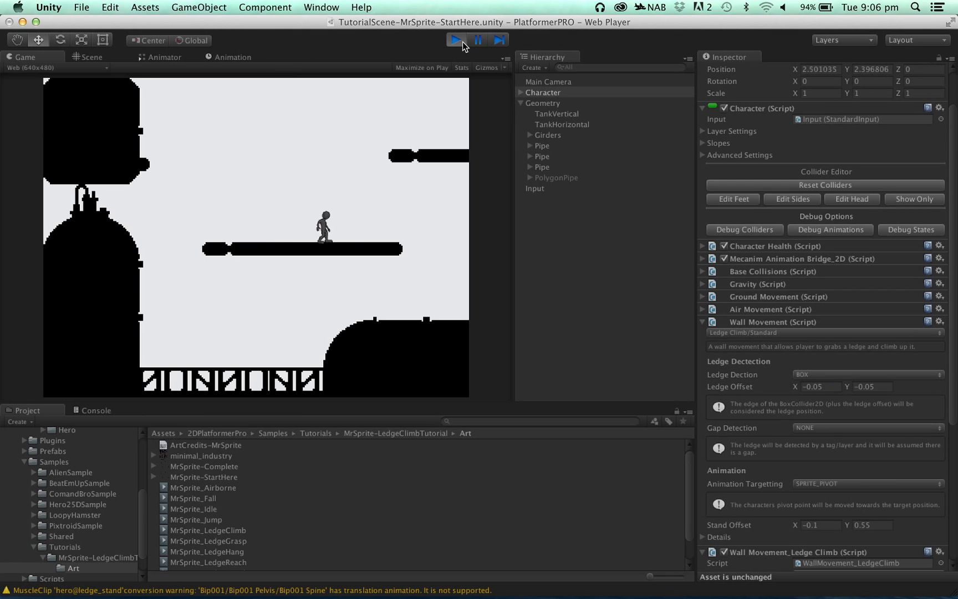
pyautogui.press('space')
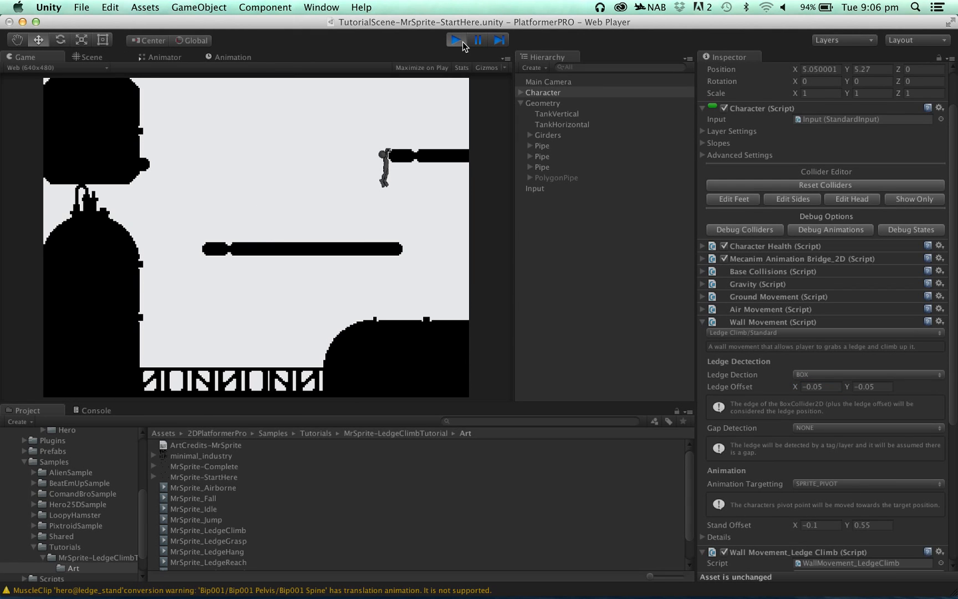
pyautogui.press('Up')
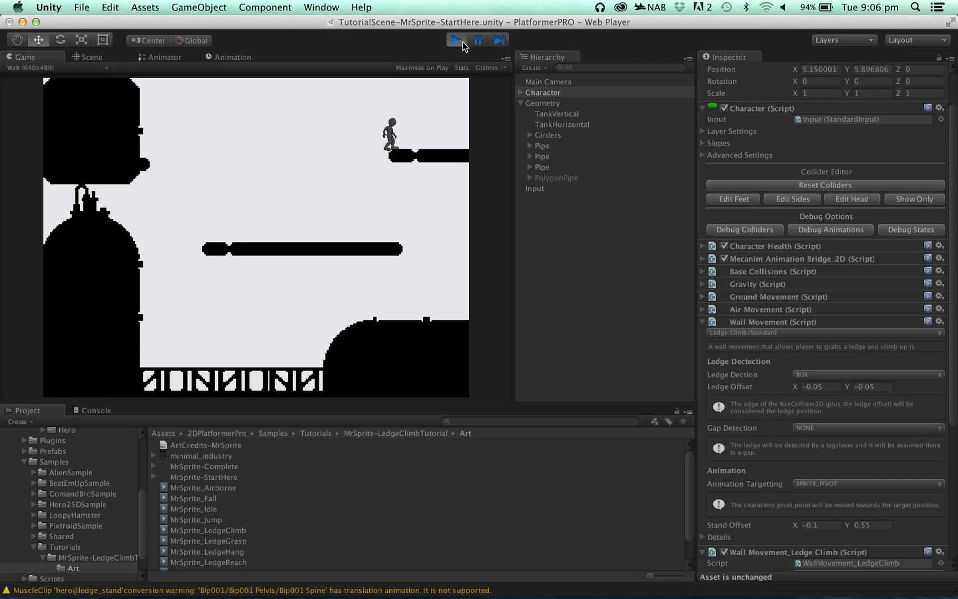
pyautogui.press('Left')
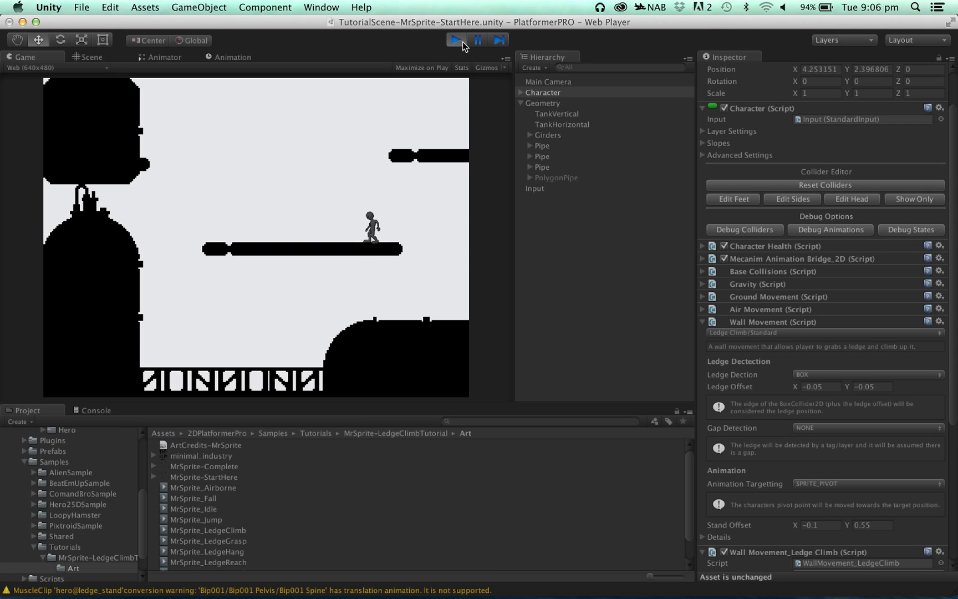
pyautogui.press('Right')
pyautogui.press('space')
pyautogui.press('Up')
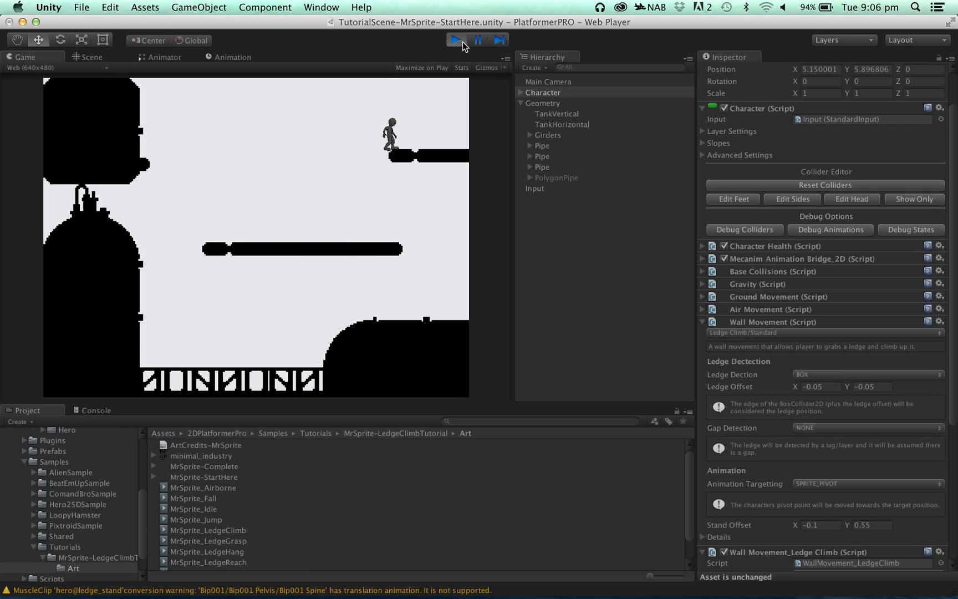
pyautogui.press('Right')
pyautogui.press('Left')
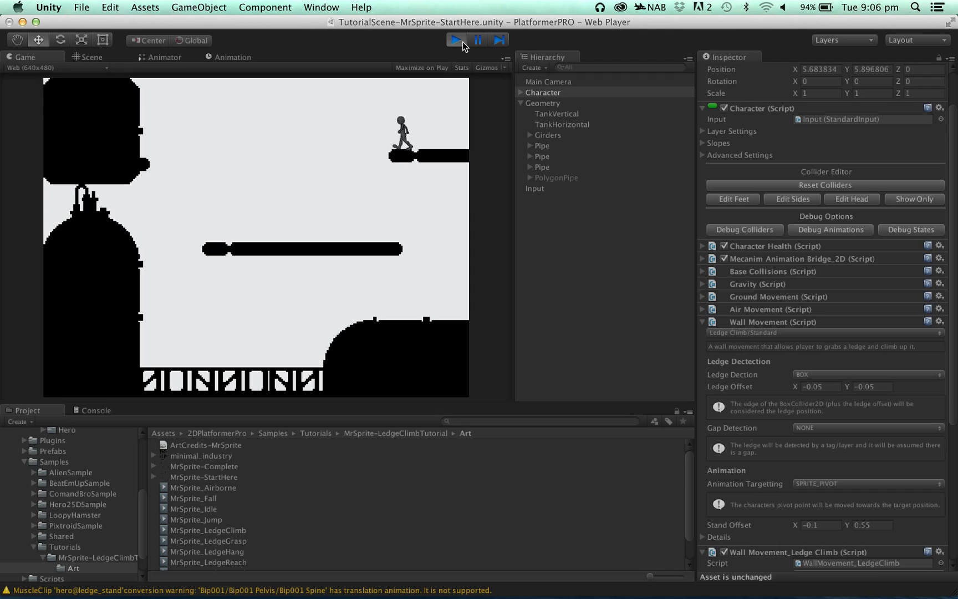
# - Run and jump the character to the pipe stub beside the upper-left tank and climb it
pyautogui.press('Left')
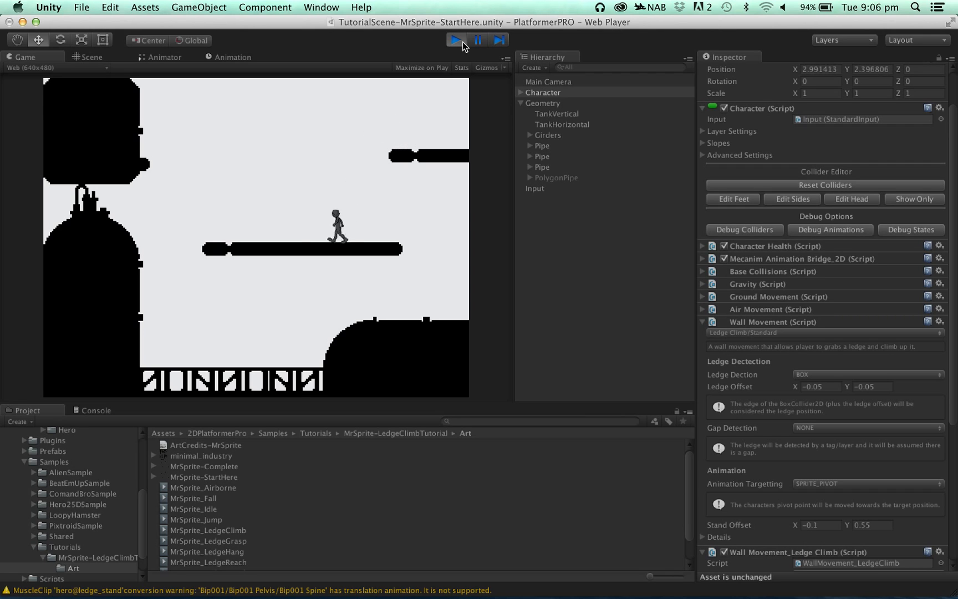
pyautogui.press('space')
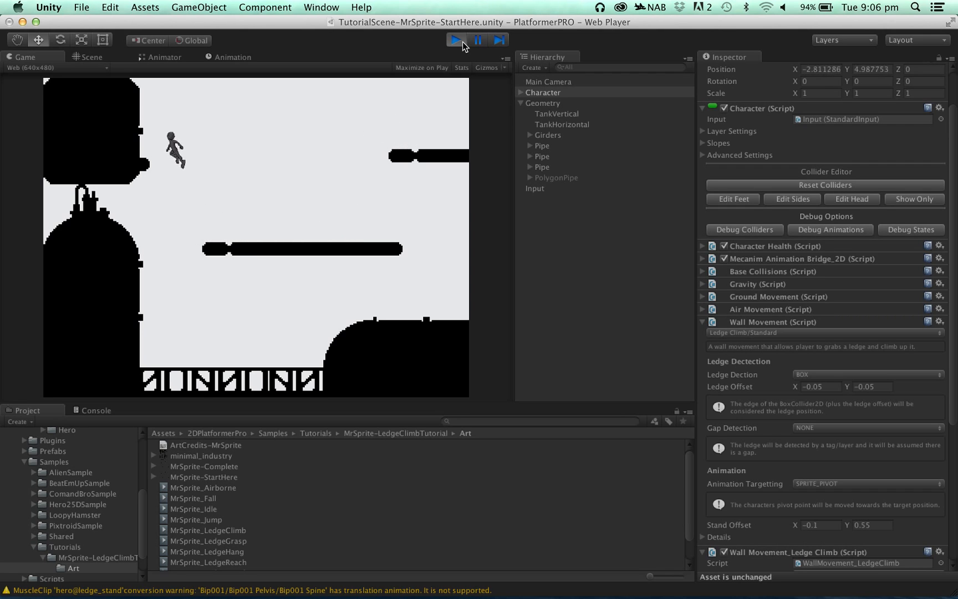
pyautogui.press('Up')
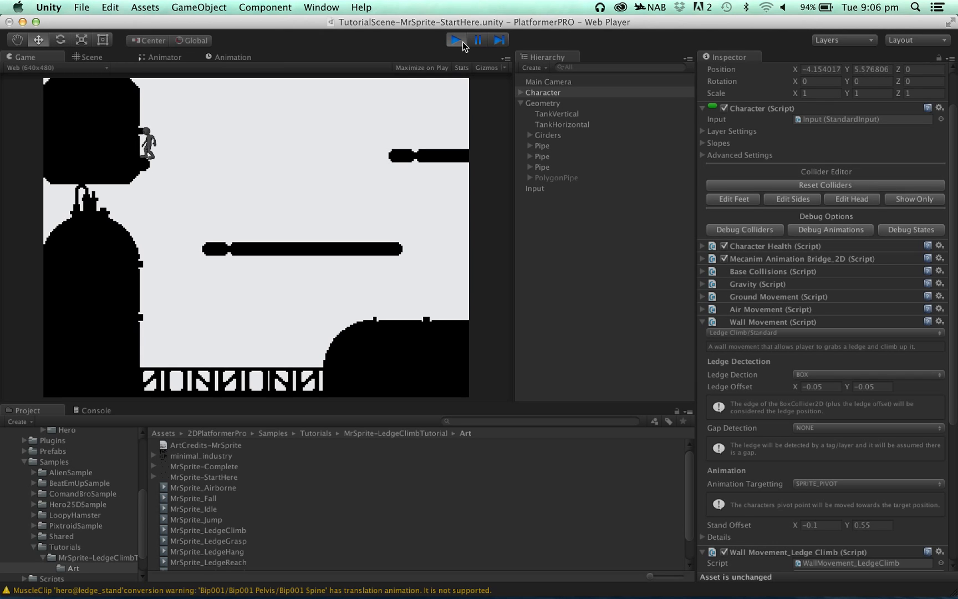
# - Examine the character's position against the upper-left tank in the scene with its debug colliders displayed
pyautogui.click(94, 57)
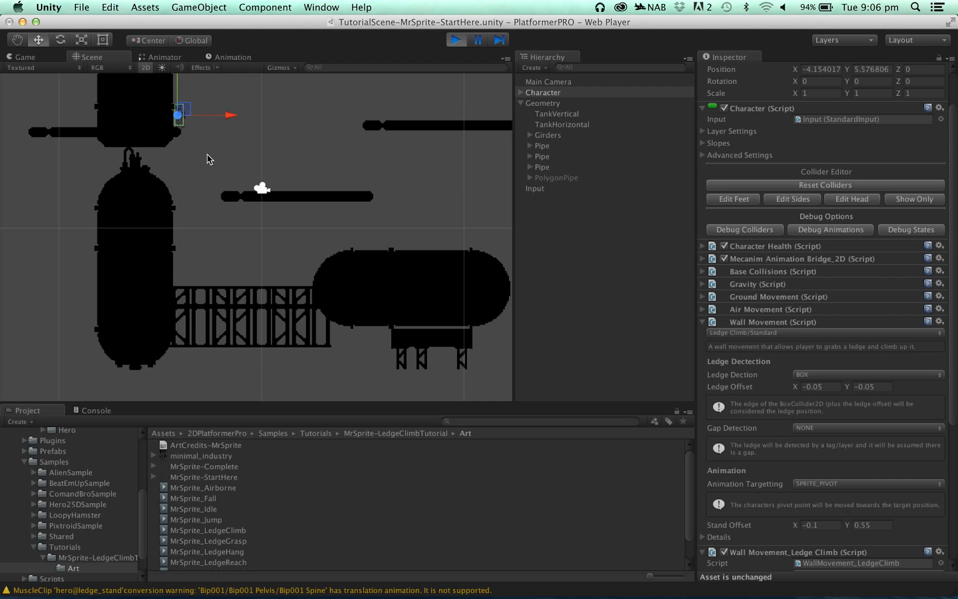
pyautogui.scroll(2, 211, 161)
pyautogui.scroll(3, 291, 204)
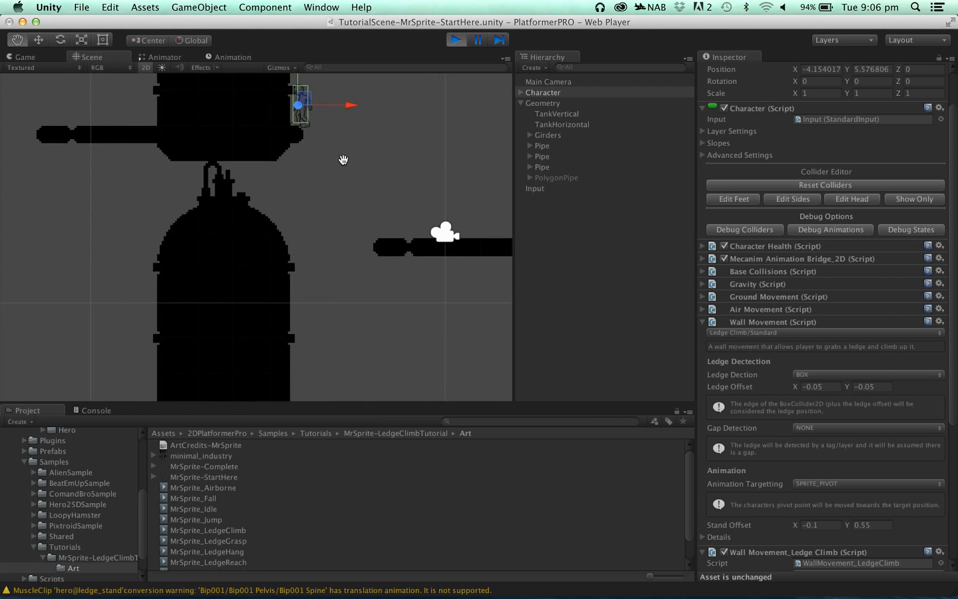
pyautogui.moveTo(342, 160); pyautogui.dragTo(350, 275, button='middle')
pyautogui.scroll(2, 350, 275)
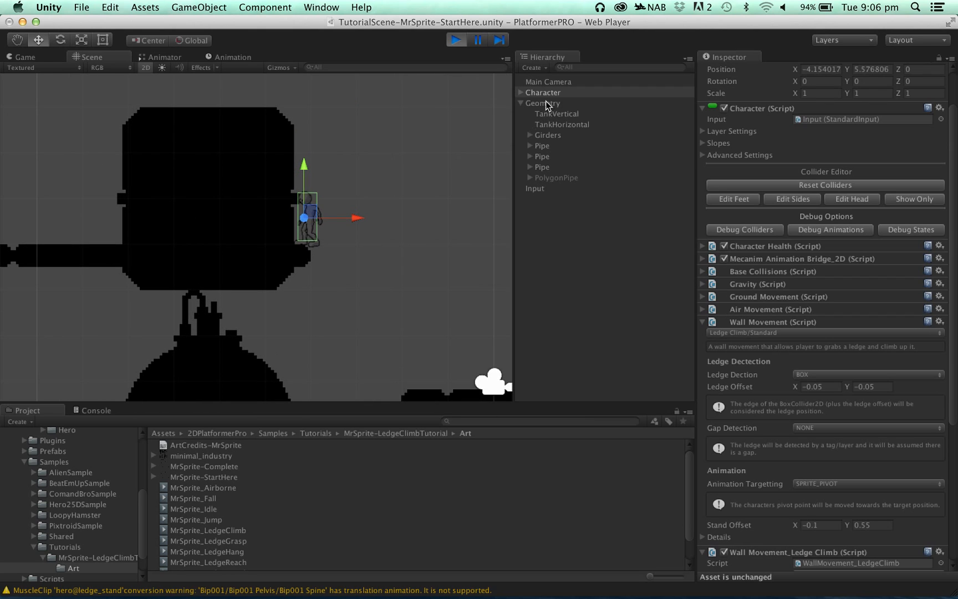
pyautogui.click(769, 233)
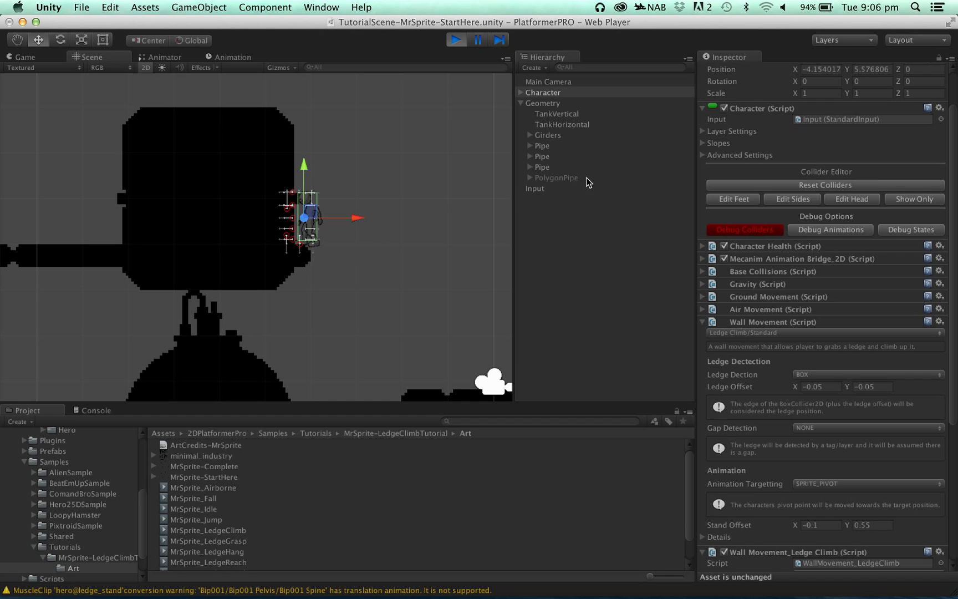
# - Inspect the colliders of PolygonPipe and TankVertical, and stop the game
pyautogui.click(565, 179)
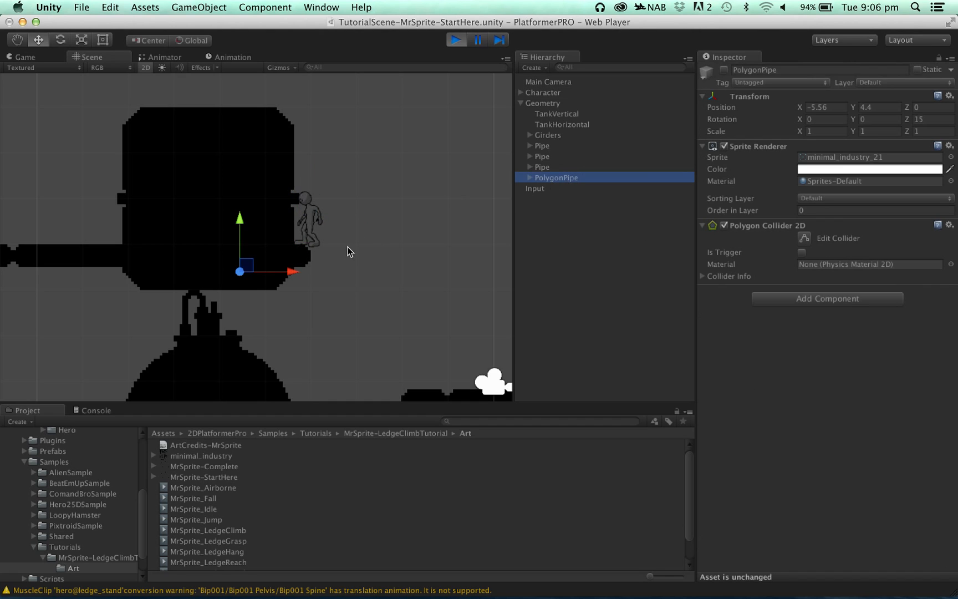
pyautogui.click(550, 115)
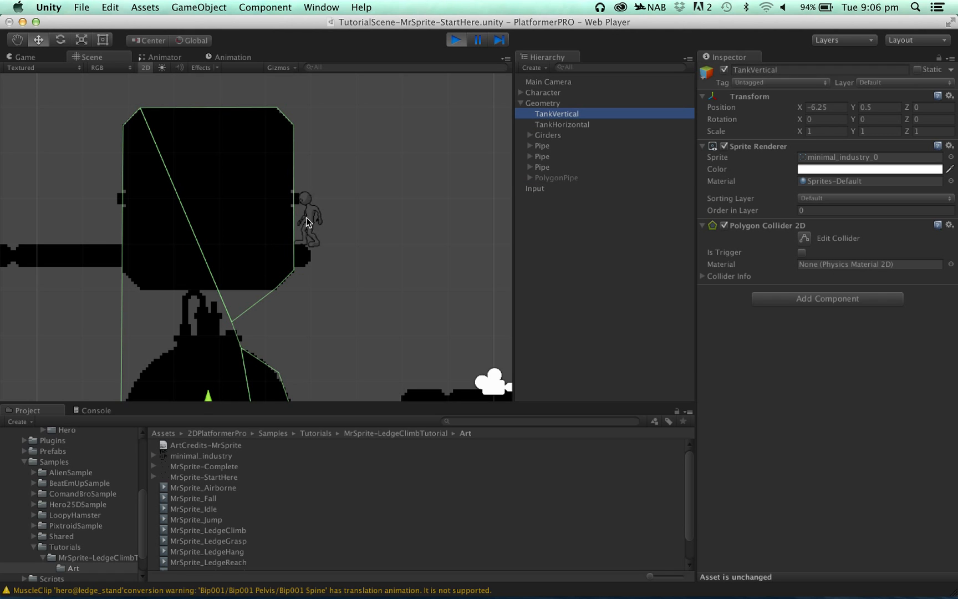
pyautogui.click(456, 39)
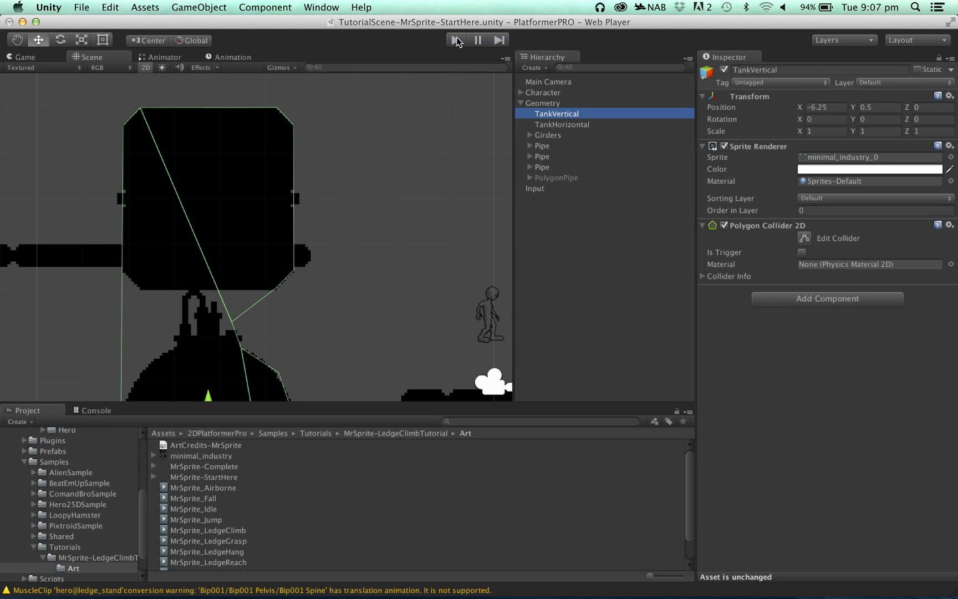
# - Set the Gap Detection of the Character's Wall Movement to RAYCAST_SIDE_COLLIDERS
pyautogui.click(239, 57)
pyautogui.click(155, 57)
pyautogui.click(46, 59)
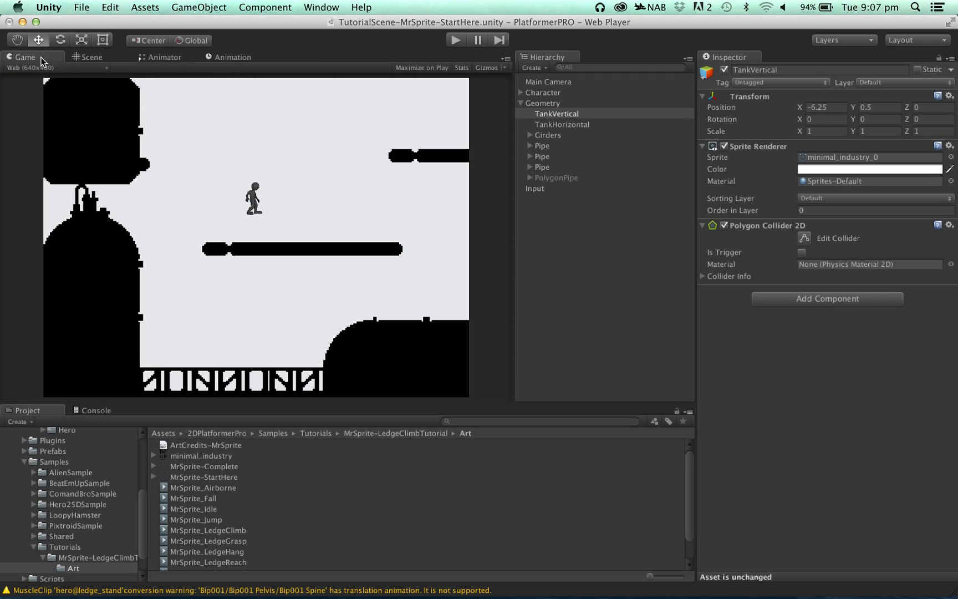
pyautogui.click(546, 93)
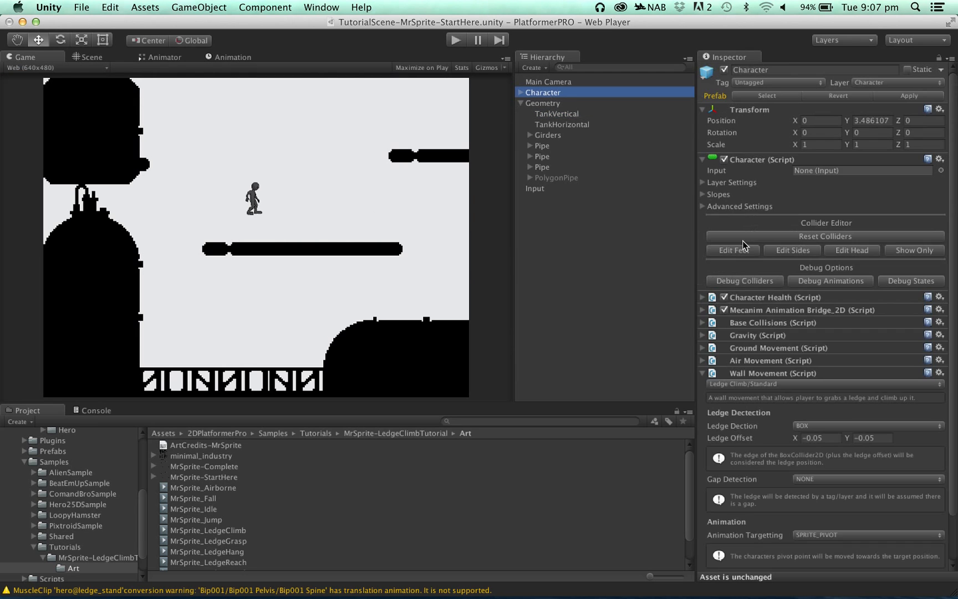
pyautogui.scroll(-3, 795, 497)
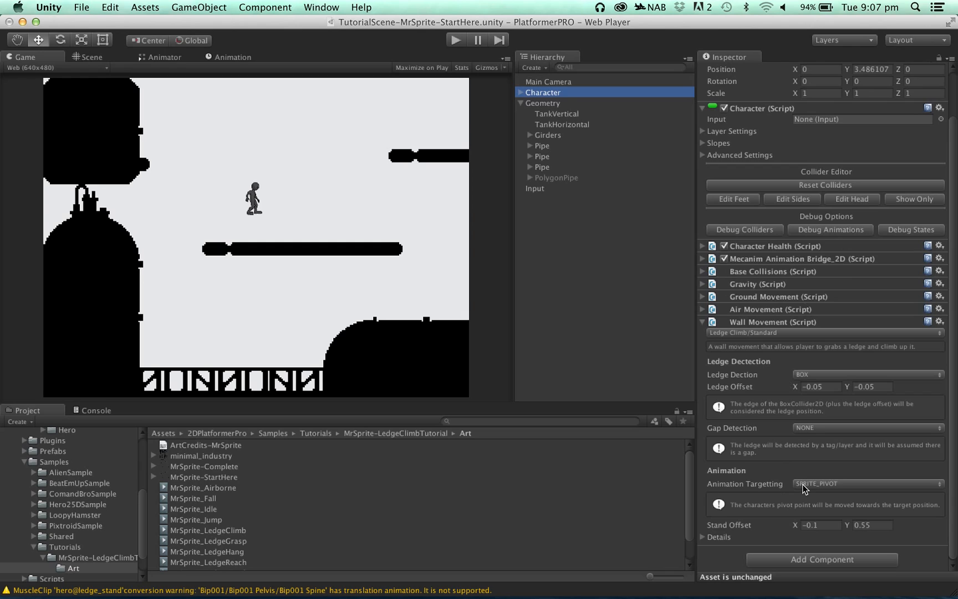
pyautogui.click(728, 537)
pyautogui.scroll(-3, 793, 550)
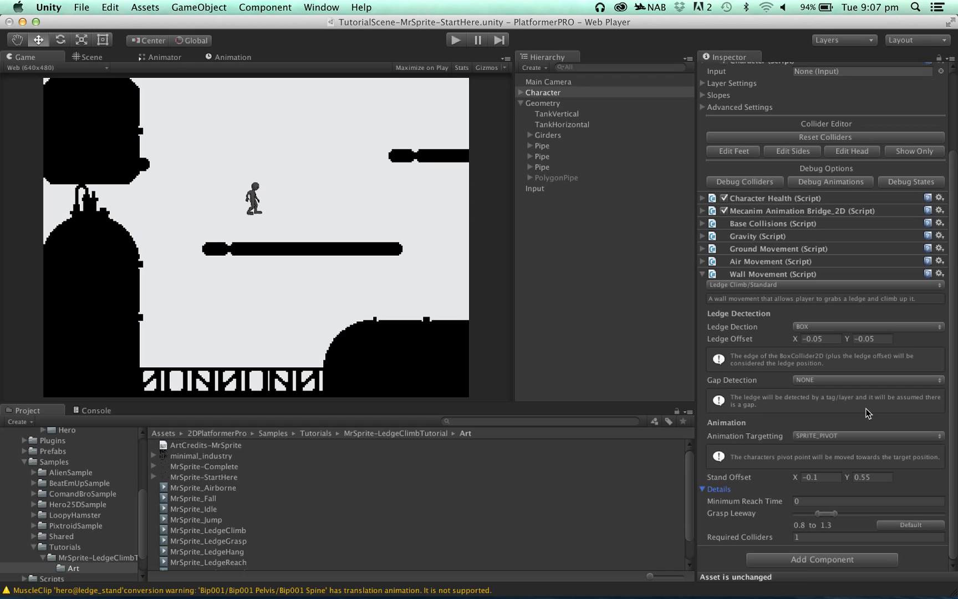
pyautogui.click(842, 381)
pyautogui.click(832, 392)
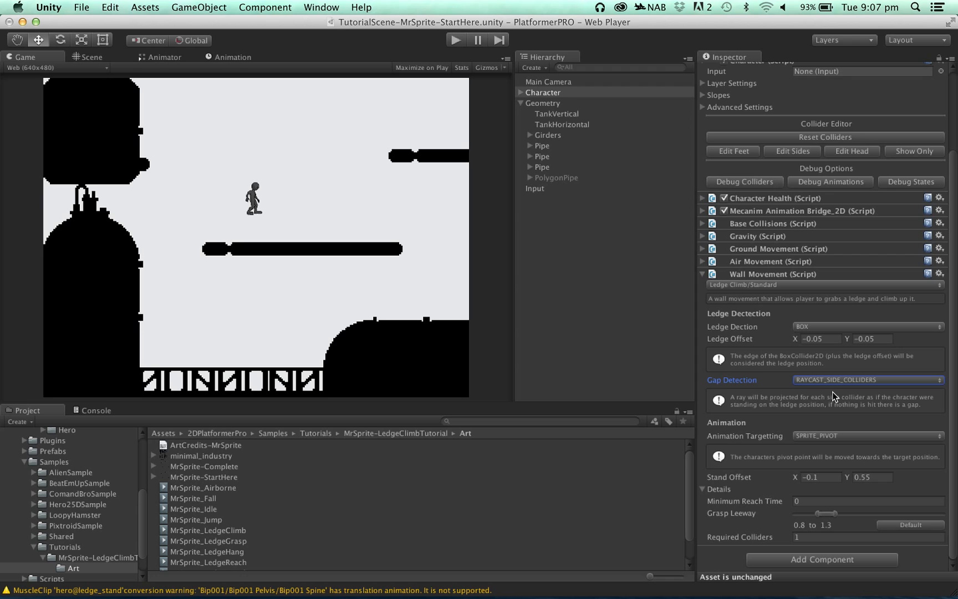
# - Start the game and test the ledge climb by jumping the character onto the upper-right pipe, then head back left
pyautogui.click(458, 40)
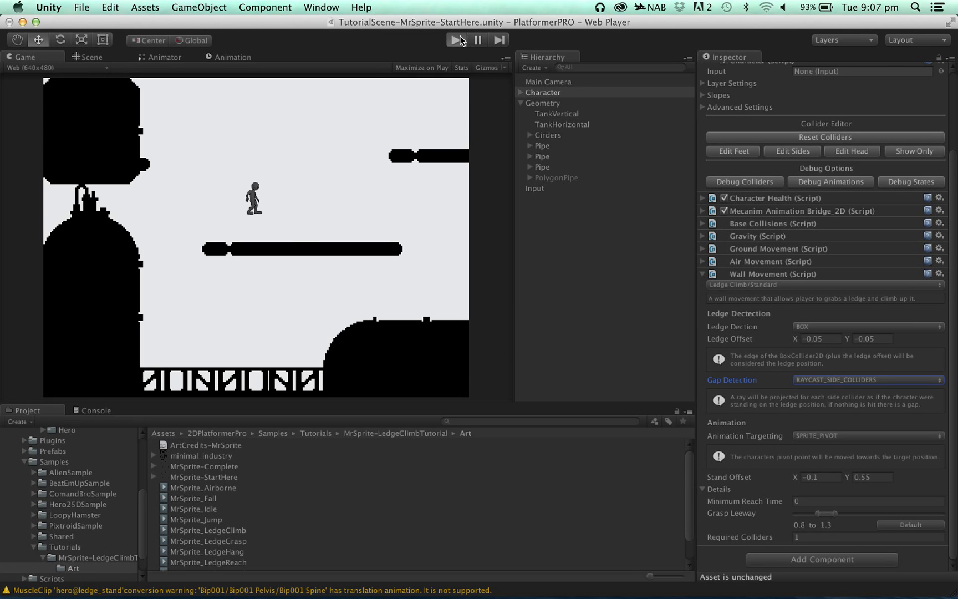
pyautogui.press('Right')
pyautogui.press('space')
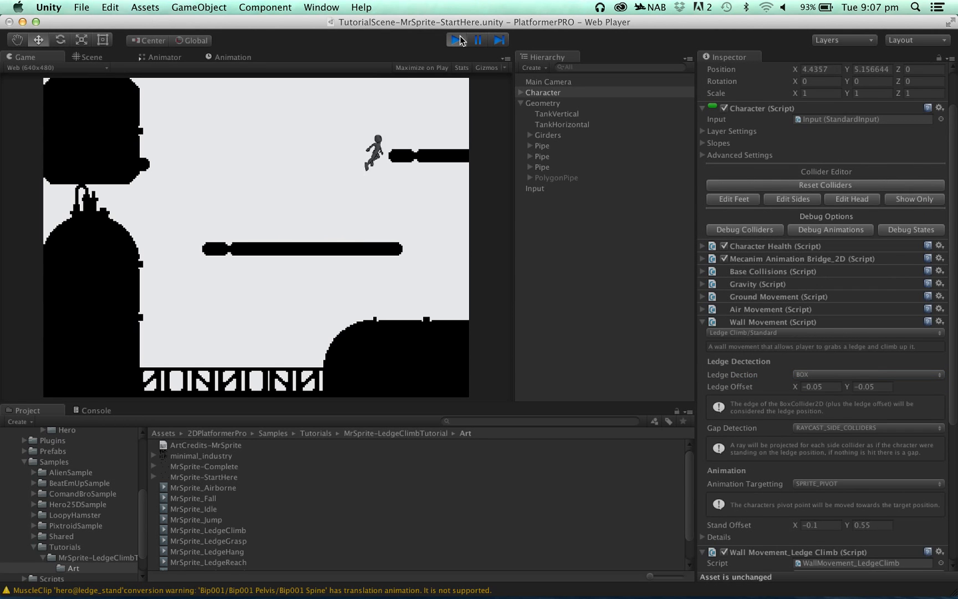
pyautogui.press('Up')
pyautogui.press('Left')
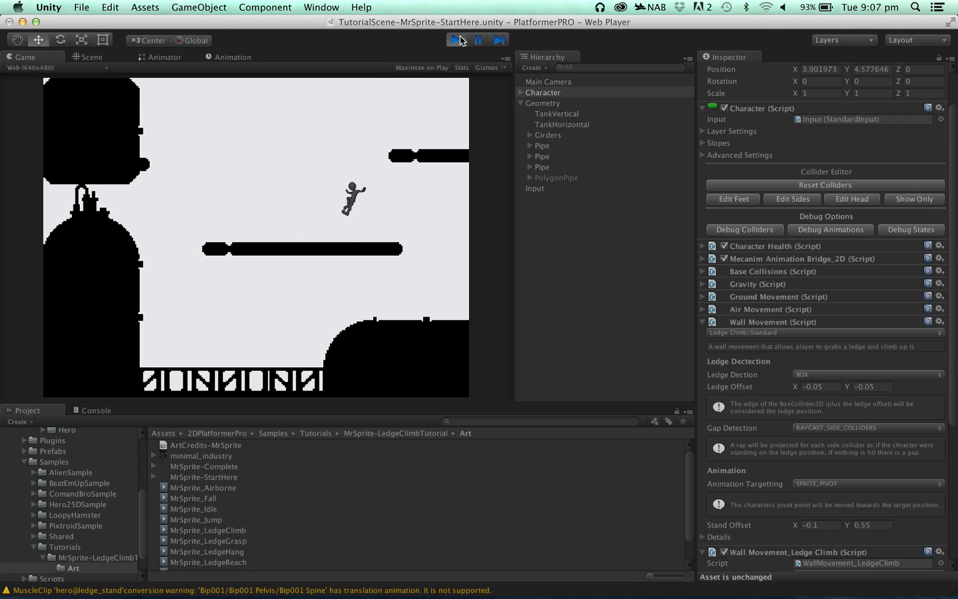
# - Try to jump the character to the pipe stub beside the upper-left tank and grab its ledge, and stop the game
pyautogui.press('space')
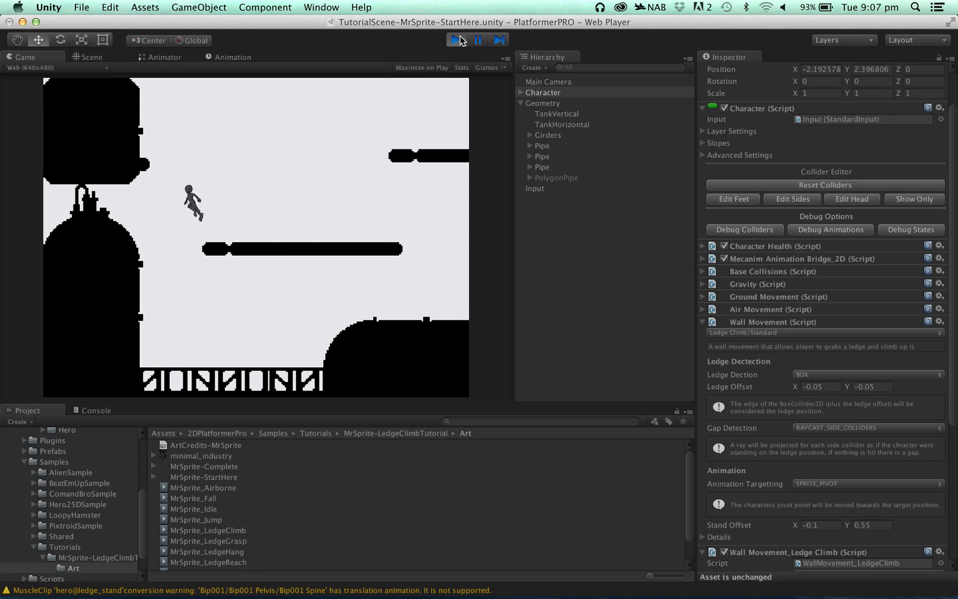
pyautogui.press('Right')
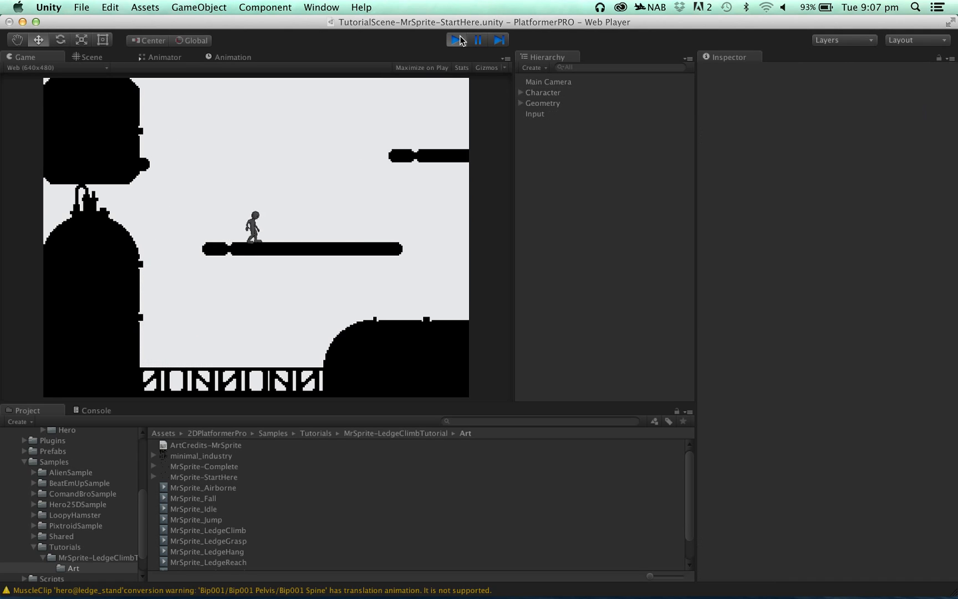
pyautogui.press('Left')
pyautogui.press('space')
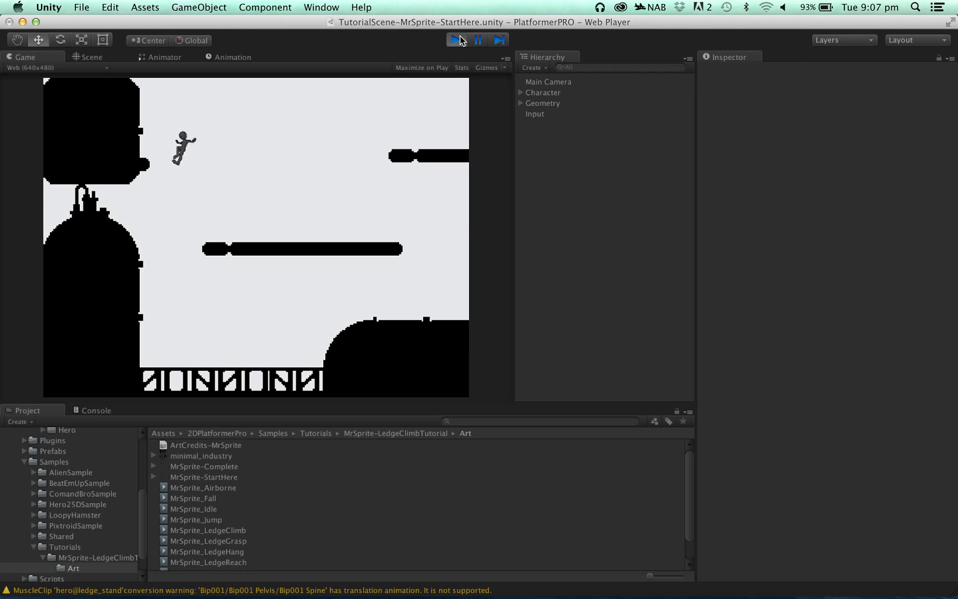
pyautogui.press('Right')
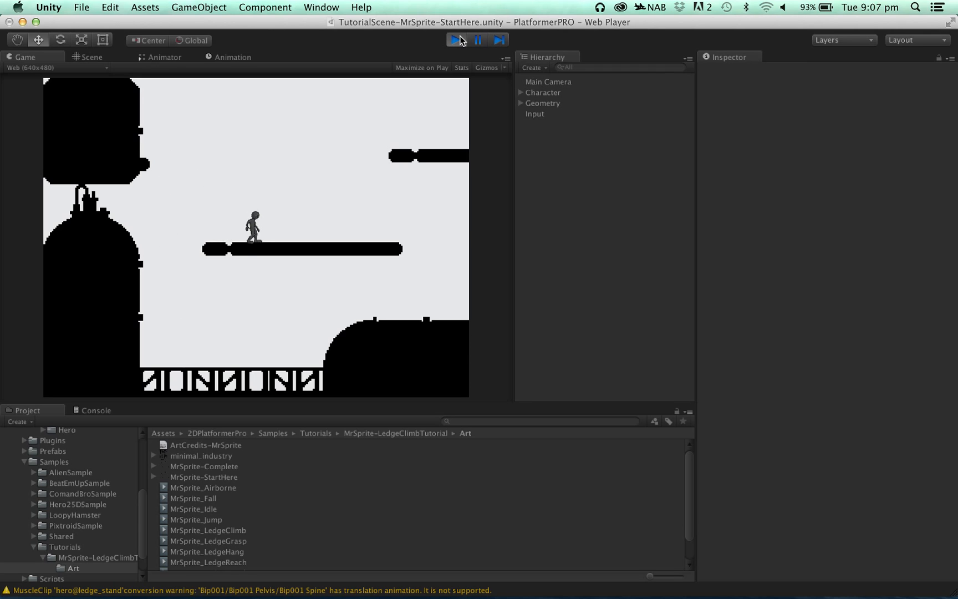
pyautogui.press('Left')
pyautogui.press('space')
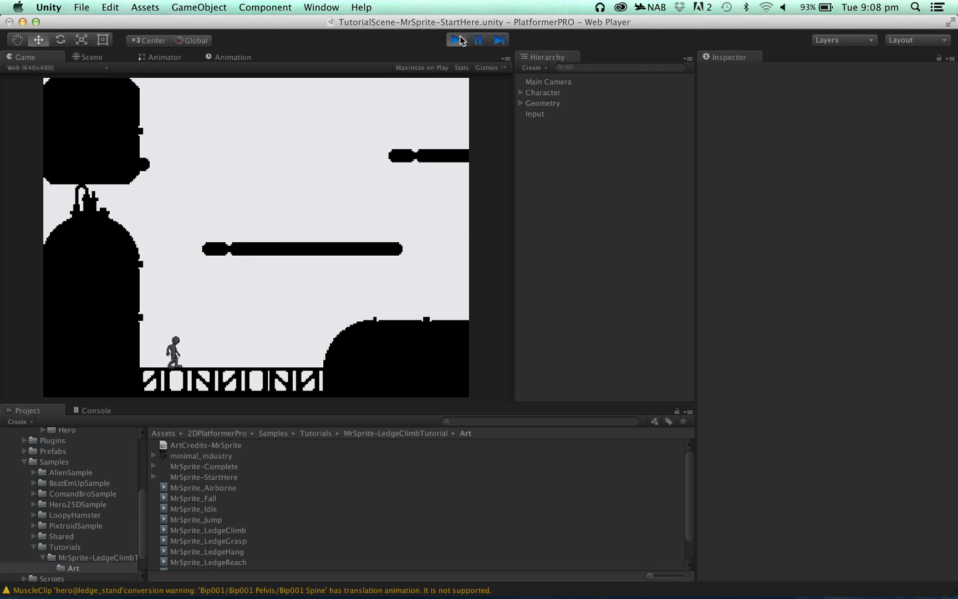
pyautogui.click(454, 41)
# - Set the X position of the Pipe beside the upper-left tank to -7 so it protrudes further from the tank
pyautogui.click(521, 103)
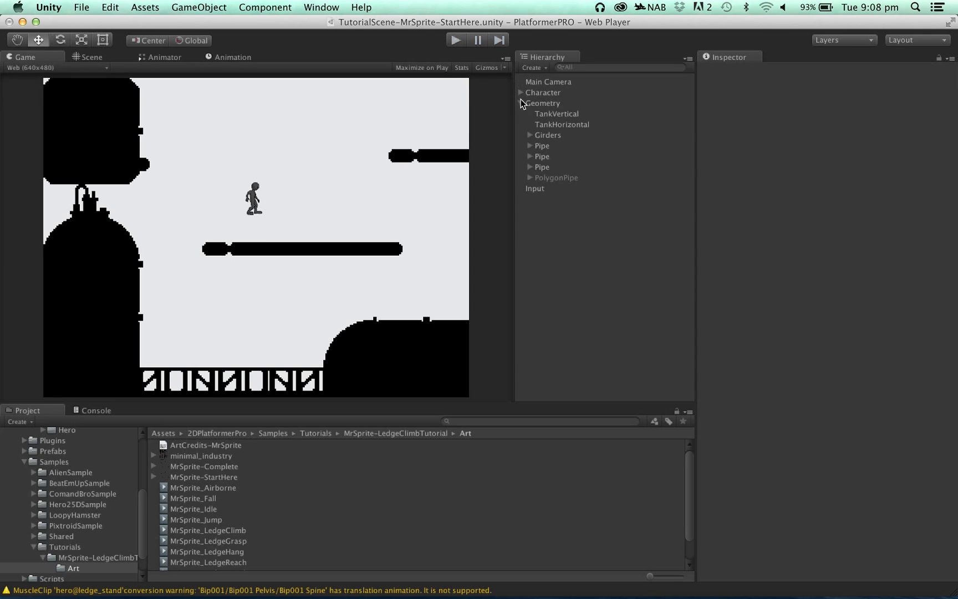
pyautogui.click(538, 167)
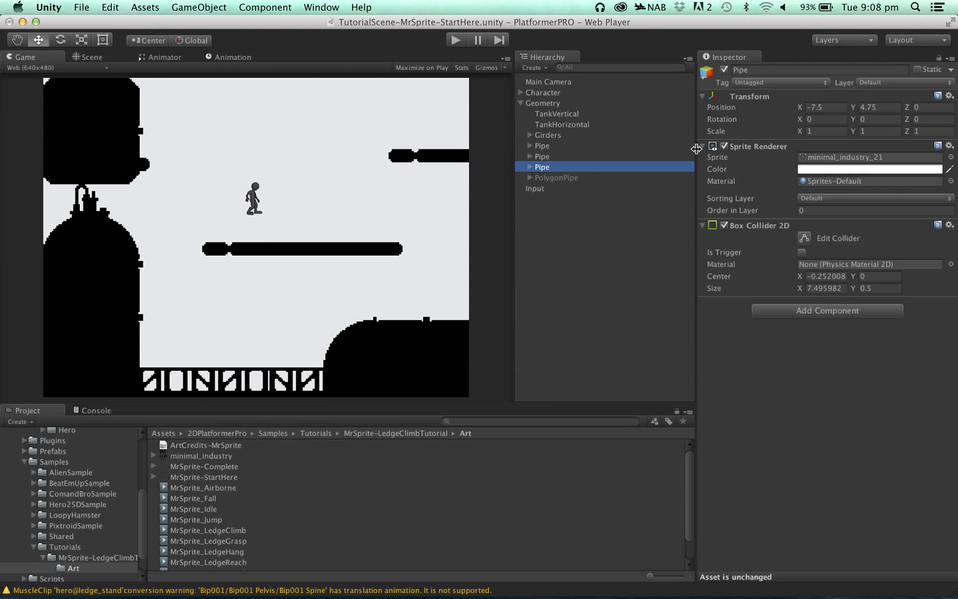
pyautogui.click(825, 106)
pyautogui.click(825, 105)
pyautogui.press('BackSpace')
pyautogui.press('BackSpace')
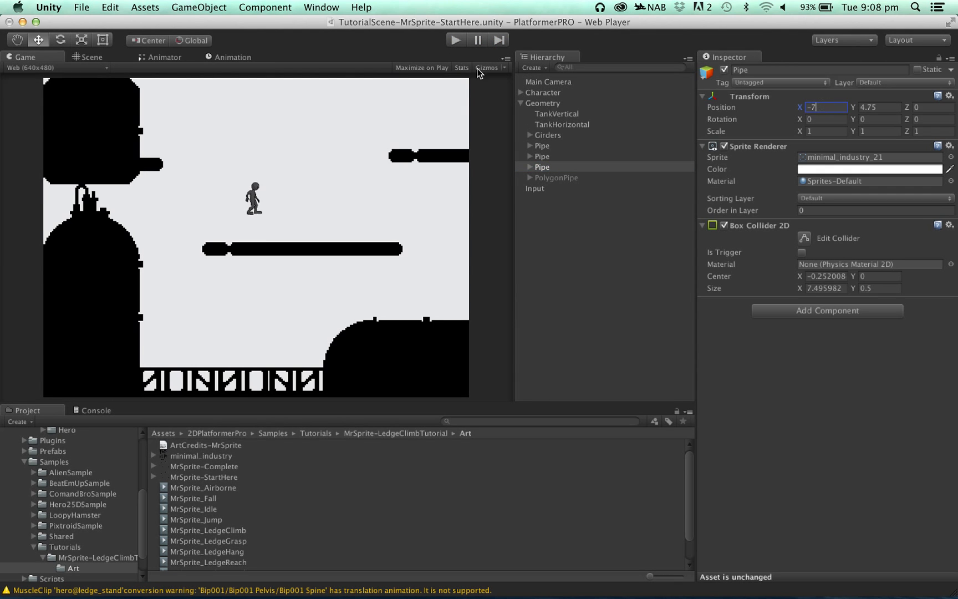
# - Play-test grabbing and climbing the extended pipe beside the upper-left tank, drop back to the middle pipe, and stop the game
pyautogui.click(457, 41)
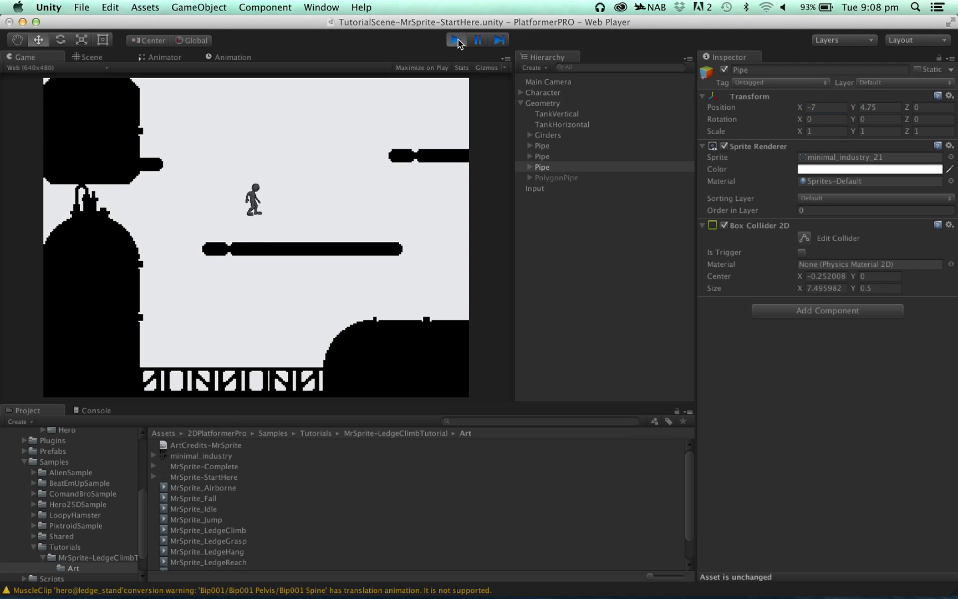
pyautogui.press('Left')
pyautogui.press('space')
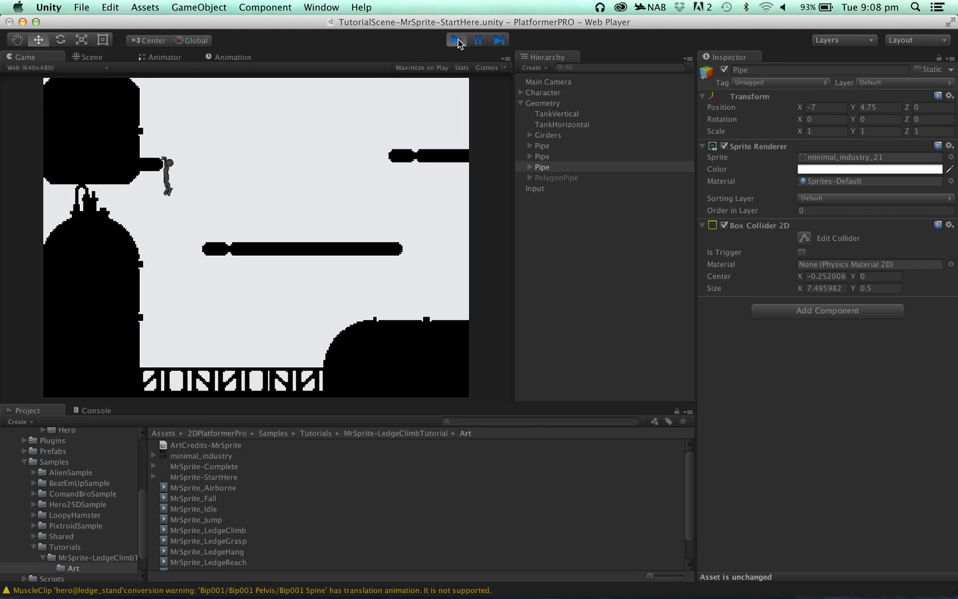
pyautogui.press('Up')
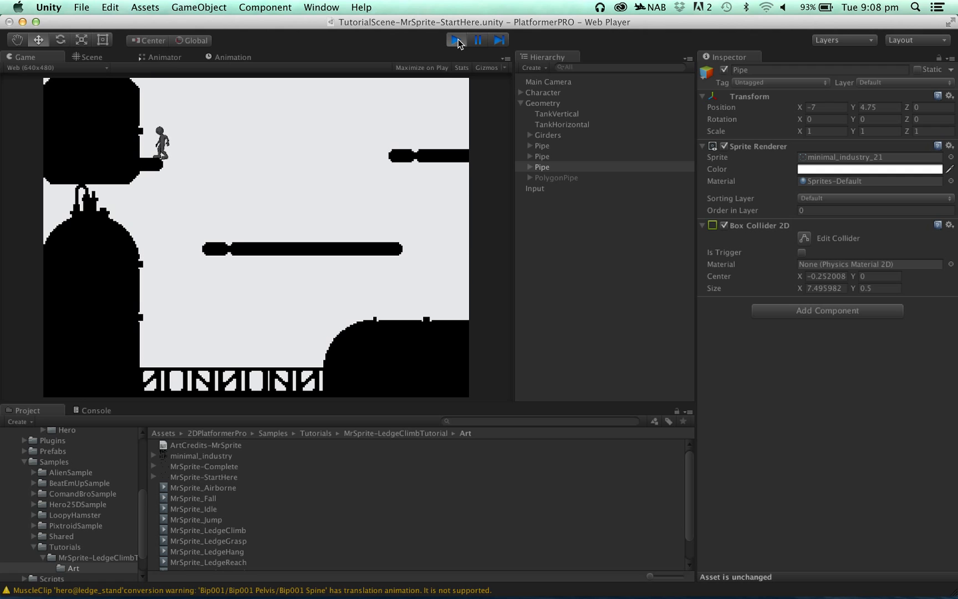
pyautogui.press('Right')
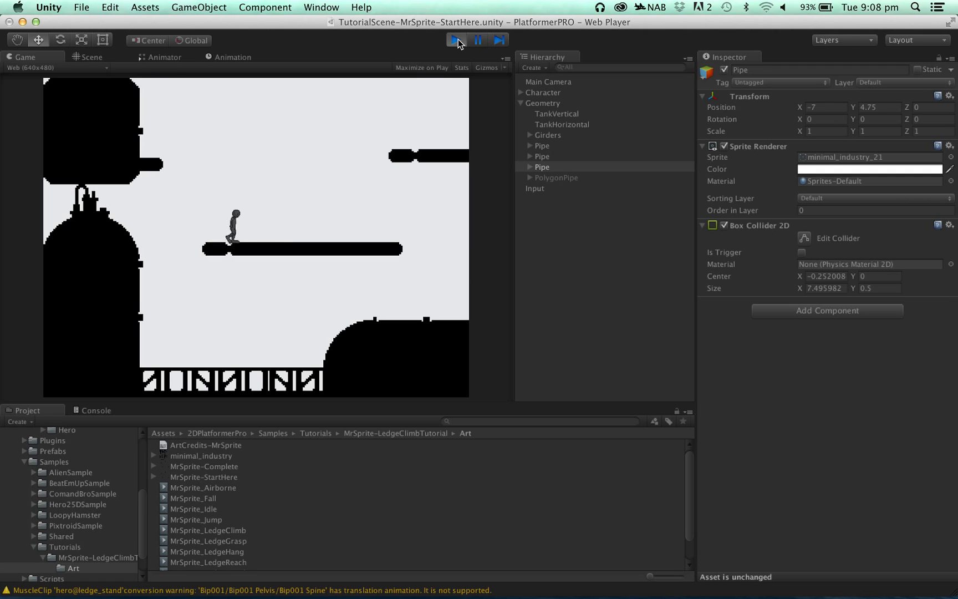
pyautogui.click(456, 39)
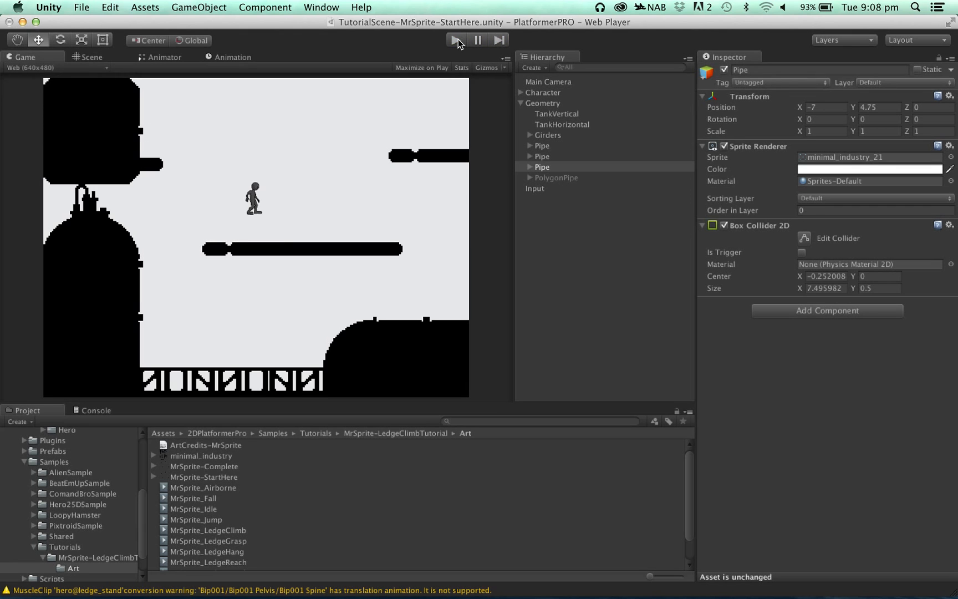